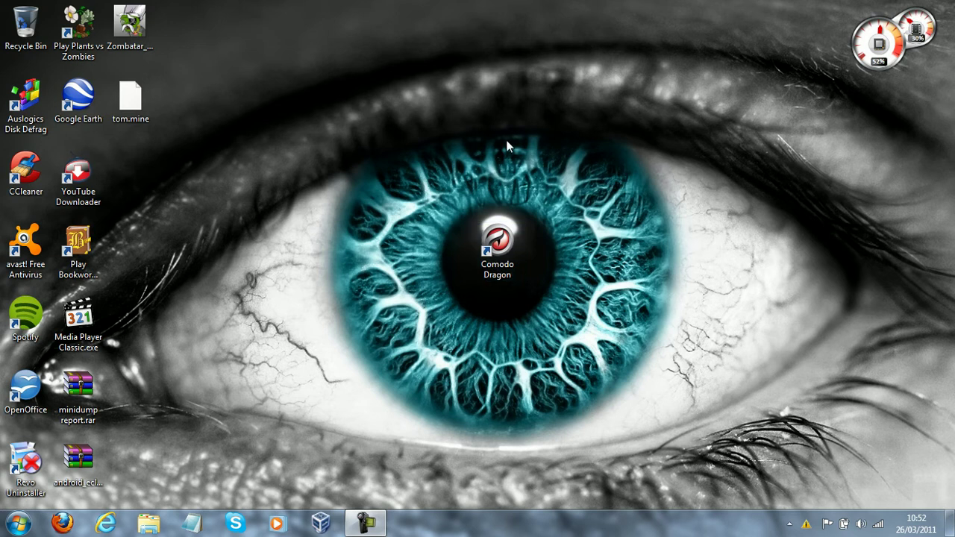
Step: Move the Comodo Dragon desktop shortcut up above the pupil in the wallpaper and dismiss the slow-performance notification
left_click_drag(493, 265, 495, 114)
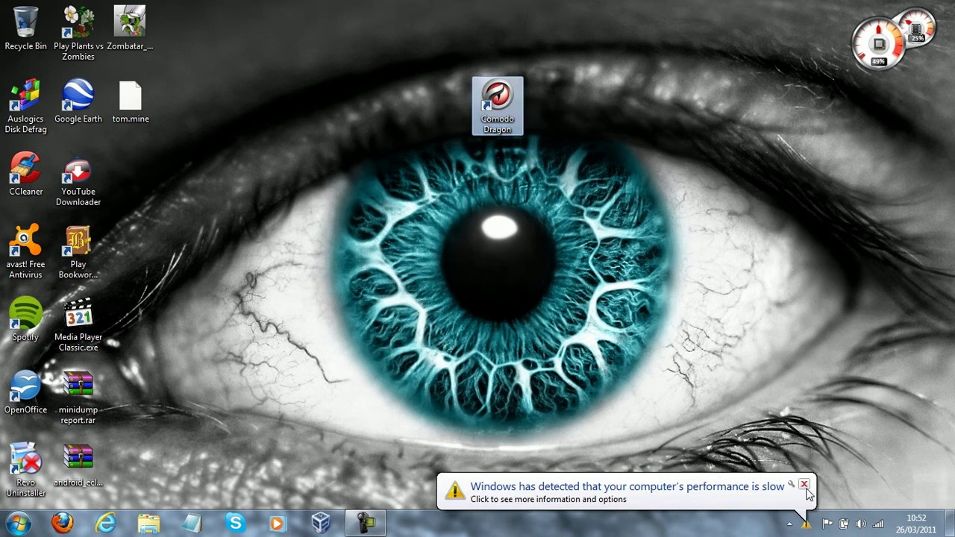
left_click(804, 486)
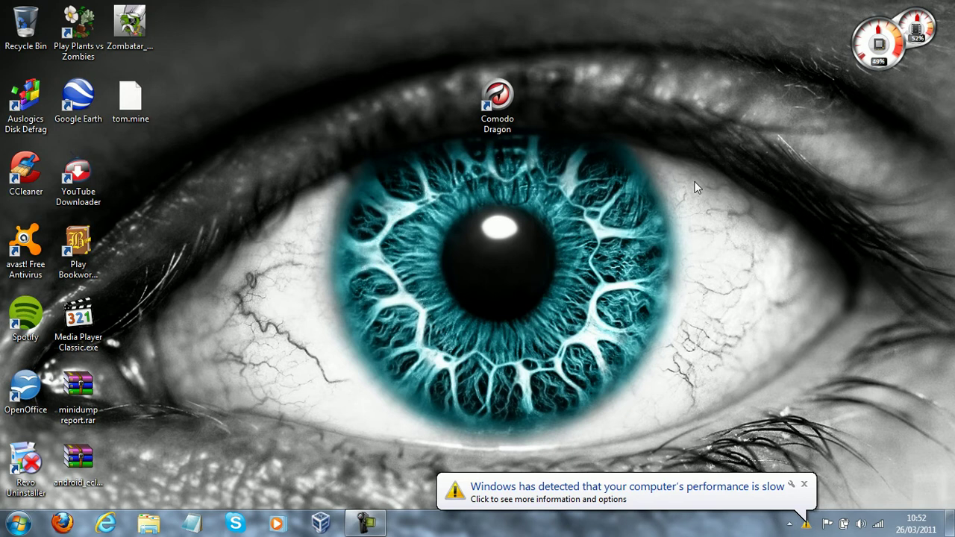
left_click(805, 484)
left_click(803, 484)
left_click(803, 485)
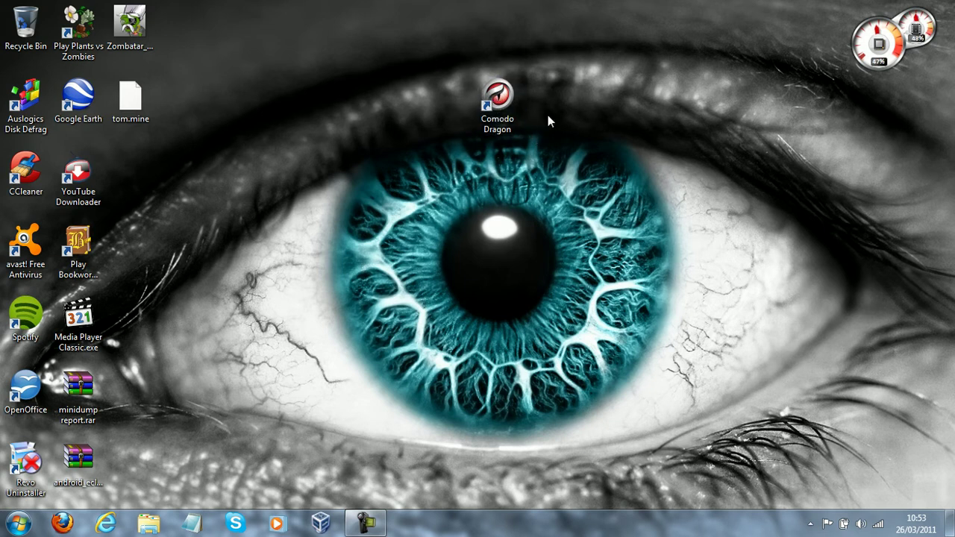
Step: Launch Comodo Dragon and tell it not to ask again about becoming the default browser
double_click(498, 101)
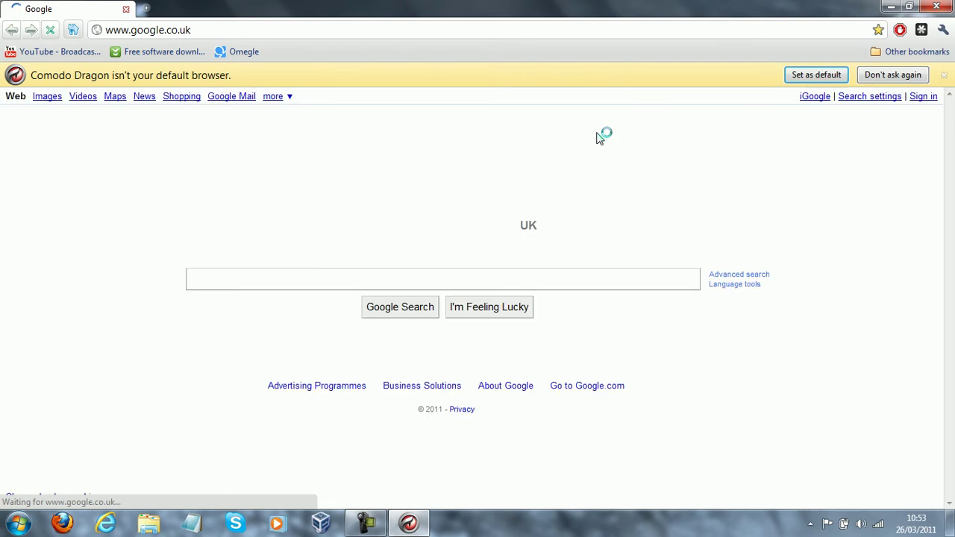
left_click(893, 78)
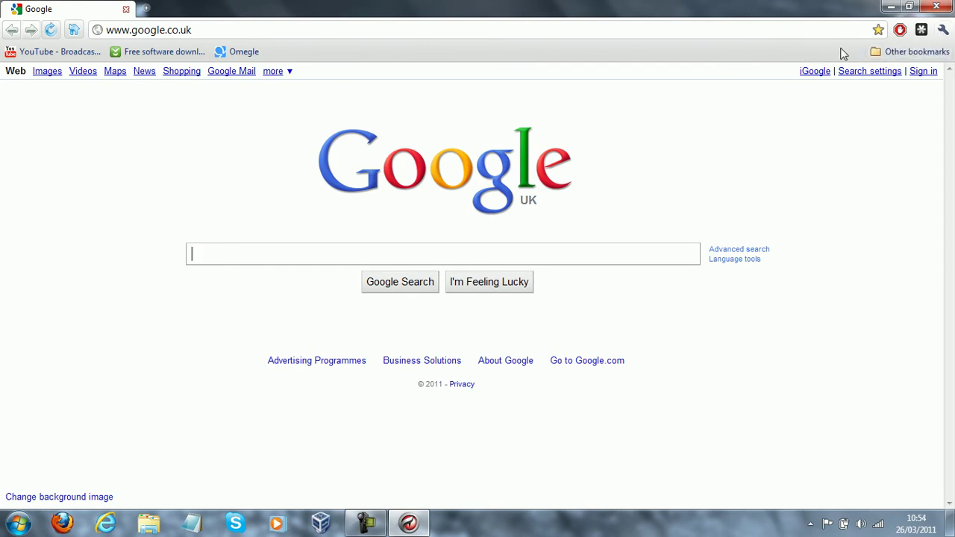
Step: Look through the saved sites in the Other bookmarks folder and close the list
left_click(878, 54)
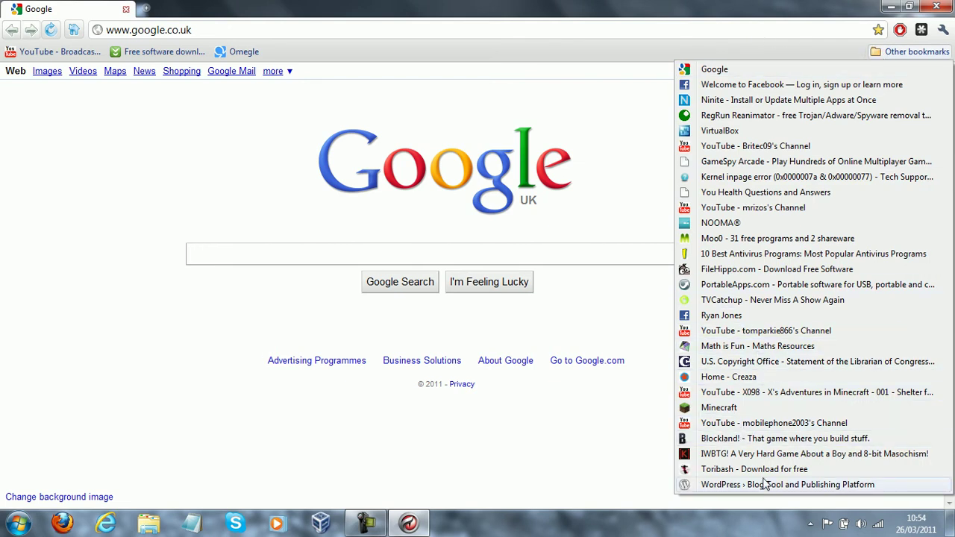
left_click(737, 6)
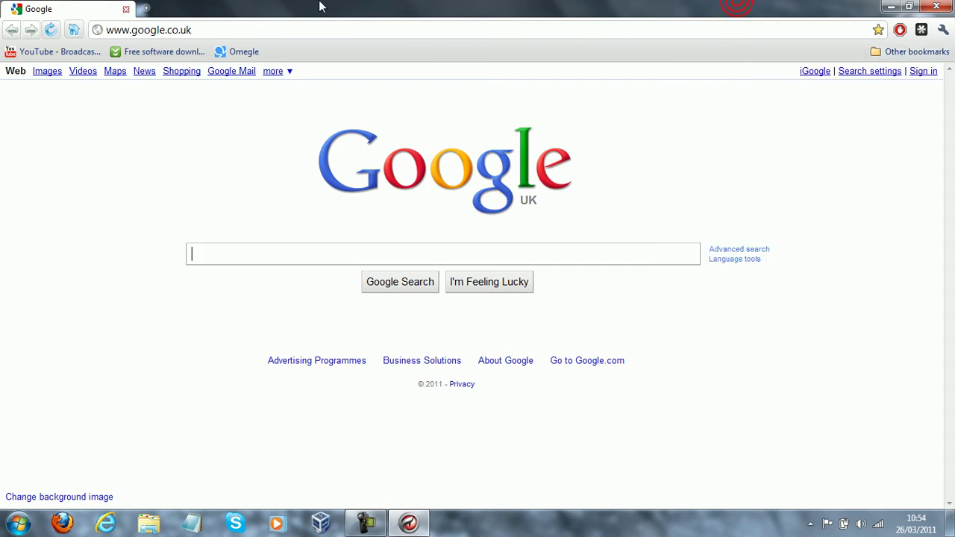
right_click(905, 45)
left_click(795, 18)
left_click(890, 53)
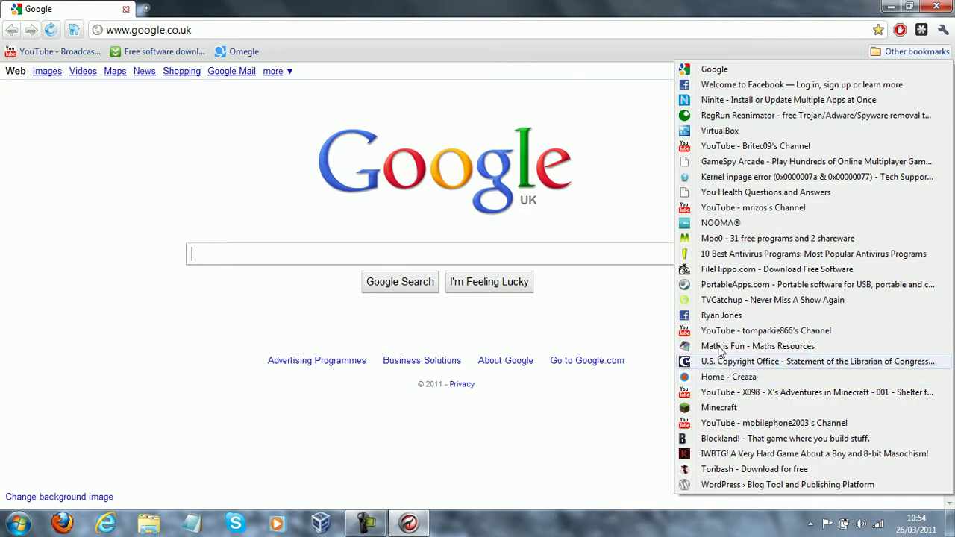
left_click(556, 316)
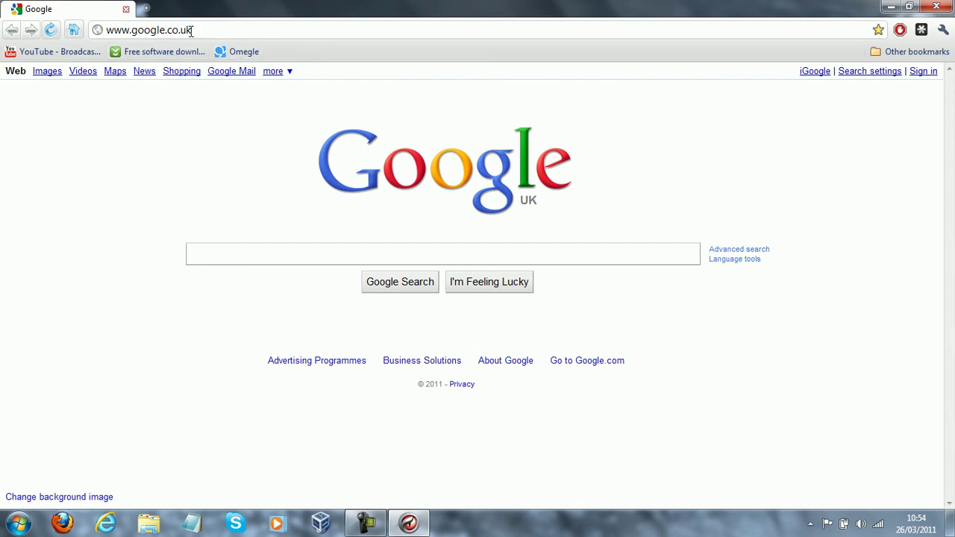
Step: Visit the bookmarked Omegle, free software downloads and YouTube pages in turn, and decline YouTube's United Kingdom location filter
left_click(242, 51)
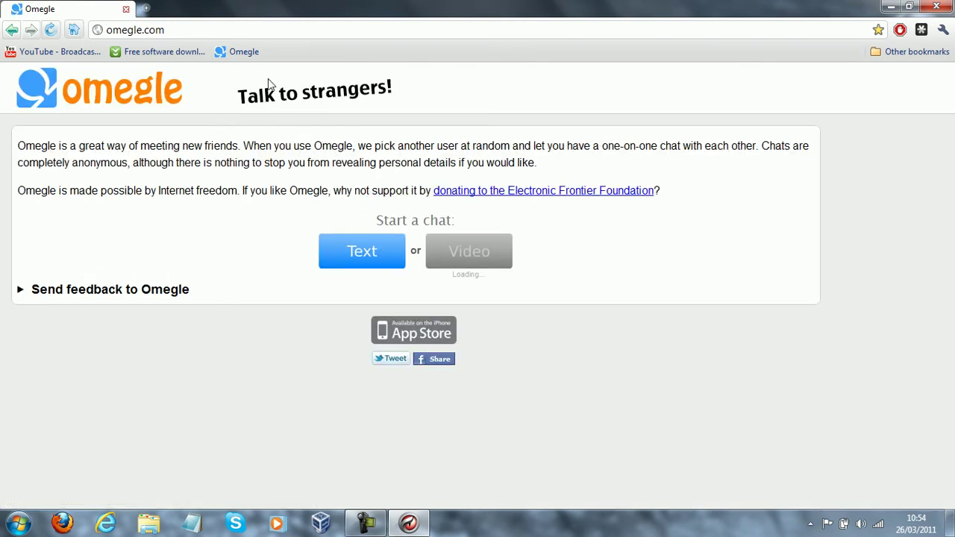
left_click(179, 53)
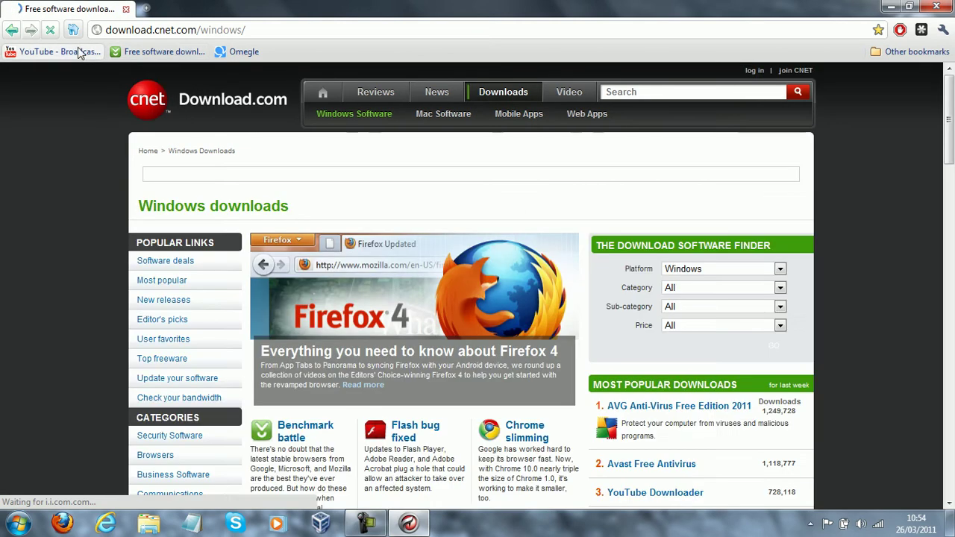
left_click(78, 52)
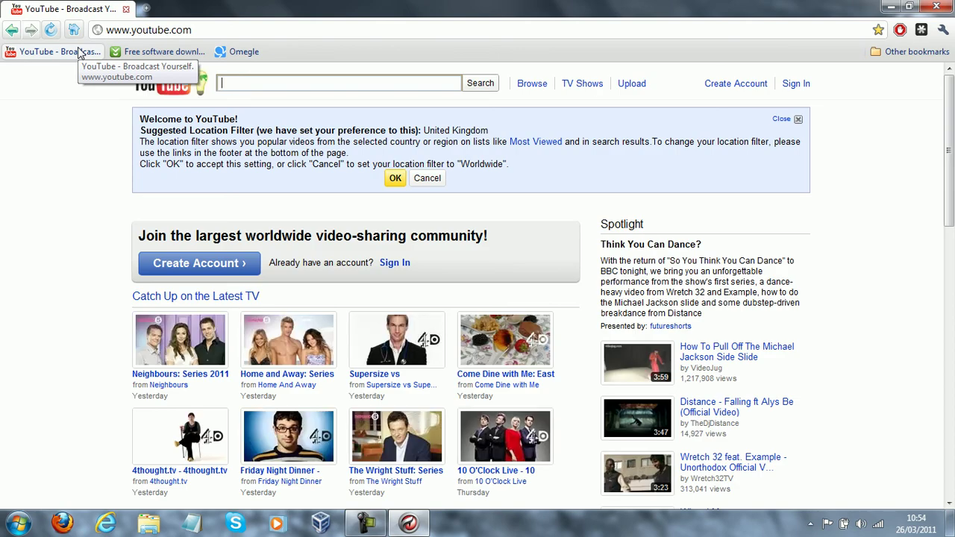
left_click(433, 179)
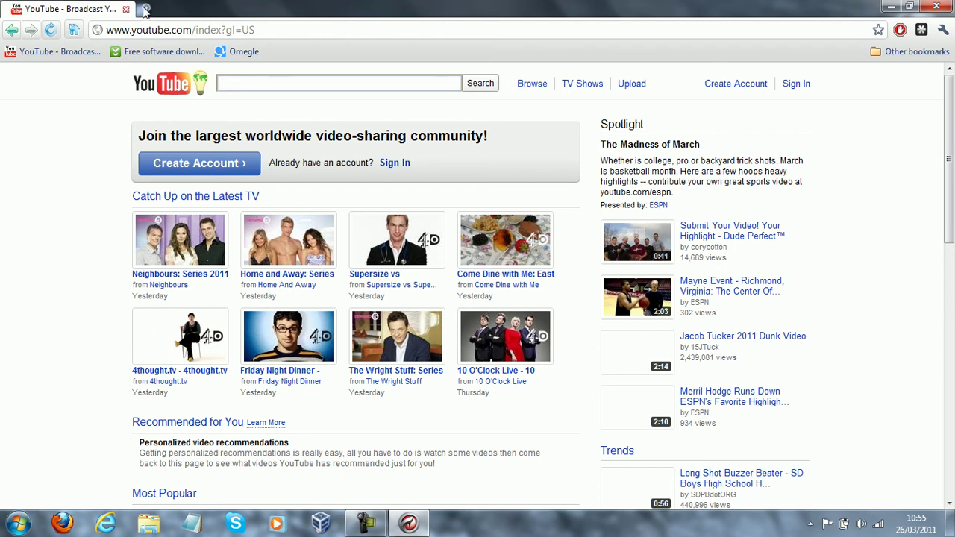
Step: Pull the browser window out of its maximized state and maximize it again
left_click_drag(193, 6, 436, 51)
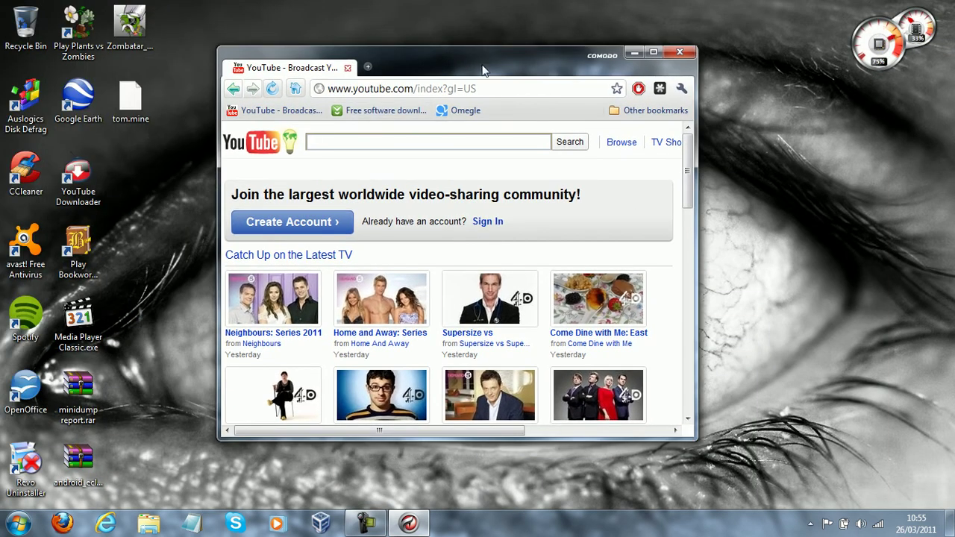
left_click_drag(533, 58, 454, 5)
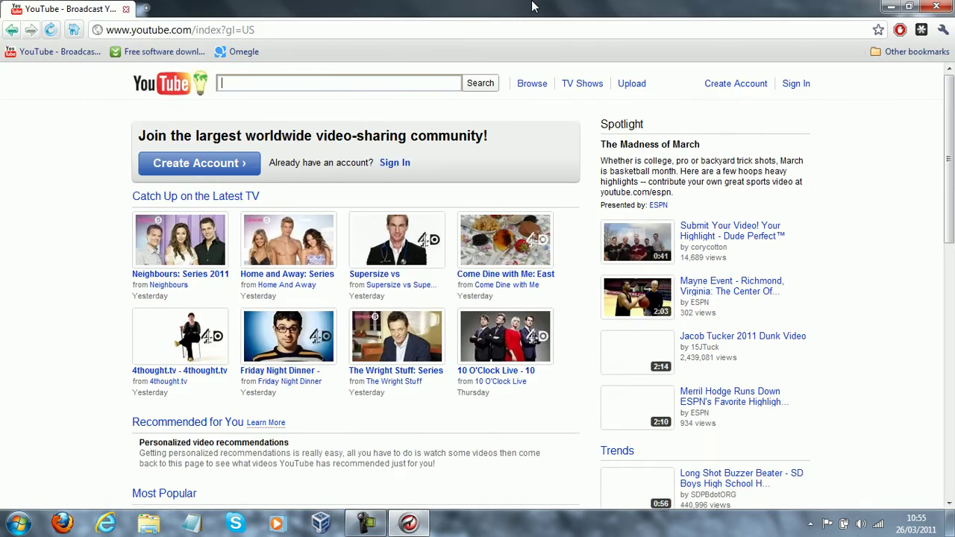
Step: Open FileHippo.com in a new tab from the most visited sites
left_click(148, 10)
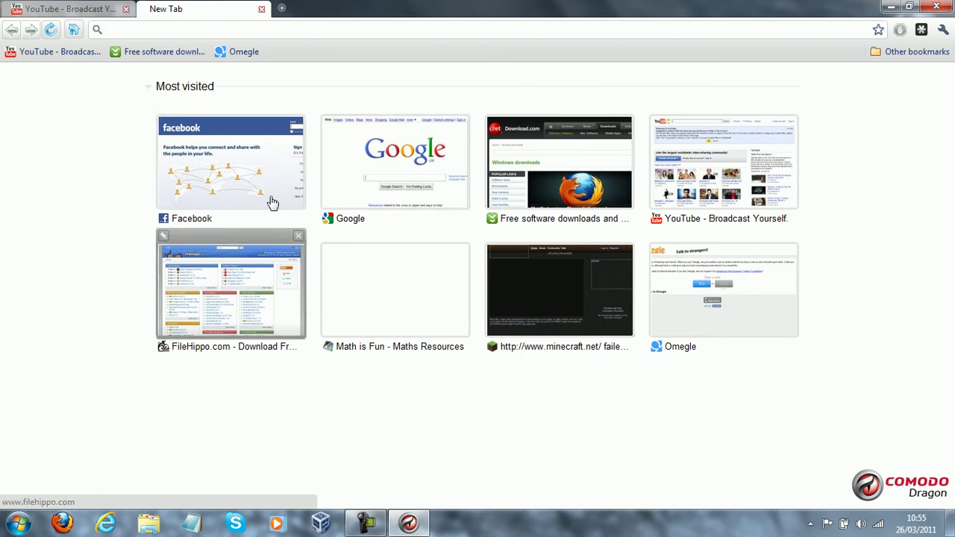
left_click(270, 266)
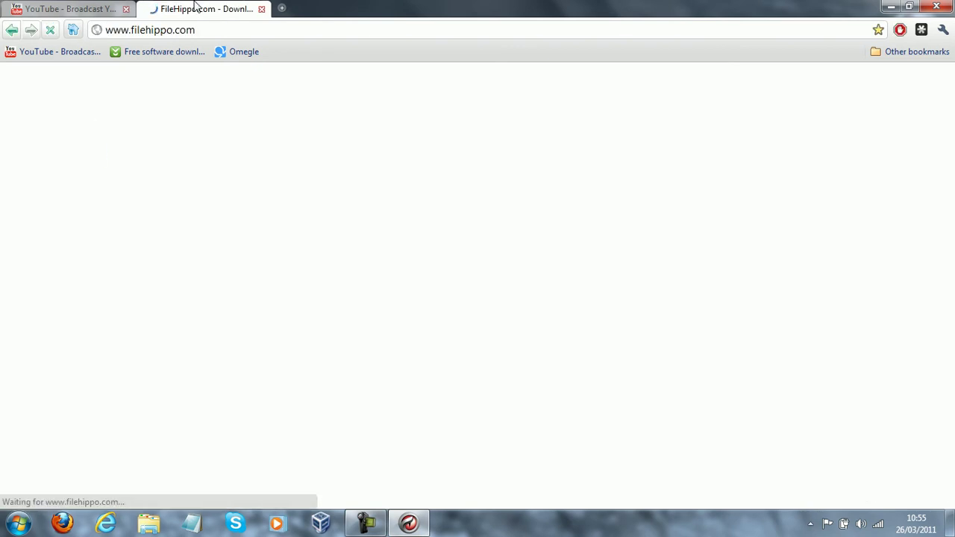
Step: Detach the FileHippo tab into its own window, merge it back beside the YouTube tab, and maximize the browser
left_click_drag(475, 6, 388, 25)
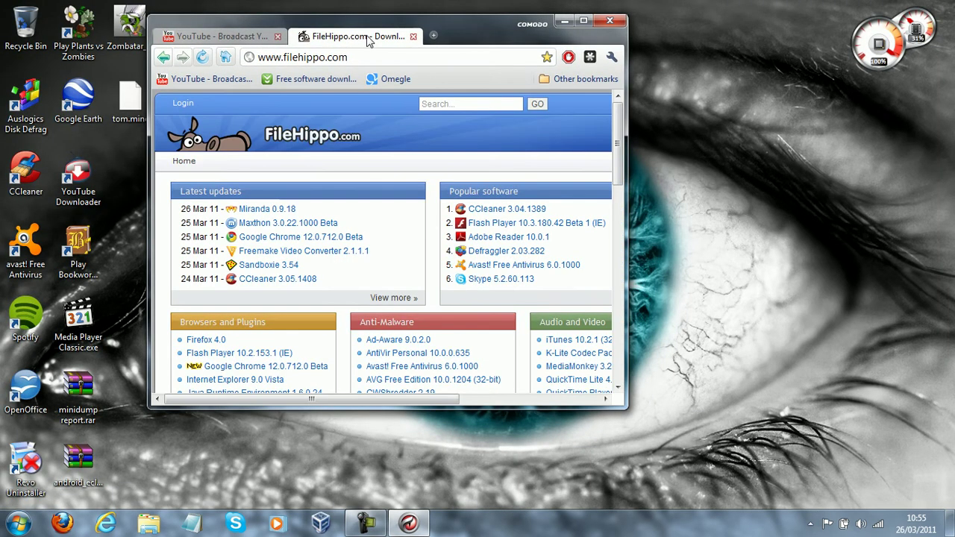
left_click_drag(361, 39, 318, 56)
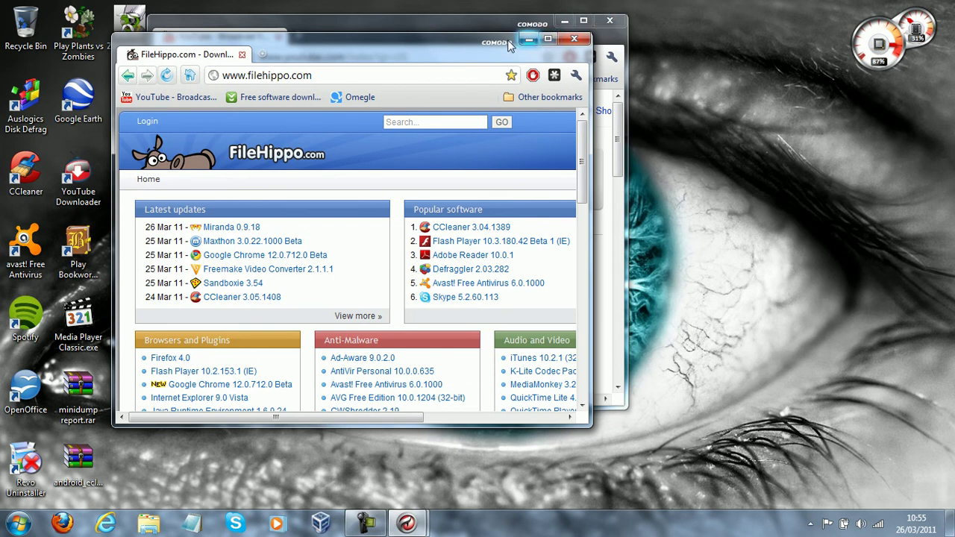
left_click_drag(380, 53, 754, 45)
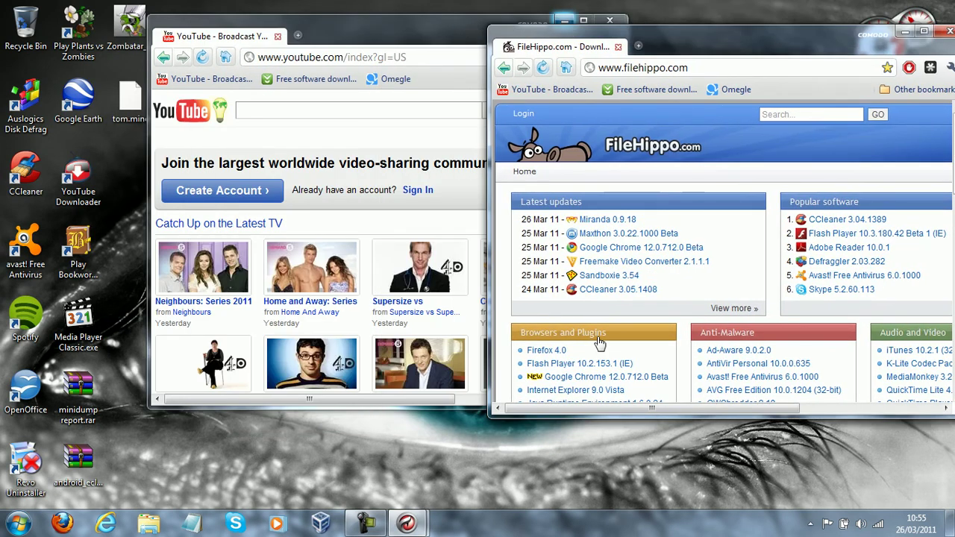
mouse_move(752, 46)
left_mouse_down()
mouse_move(409, 6)
mouse_move(721, 25)
mouse_move(756, 58)
left_mouse_up()
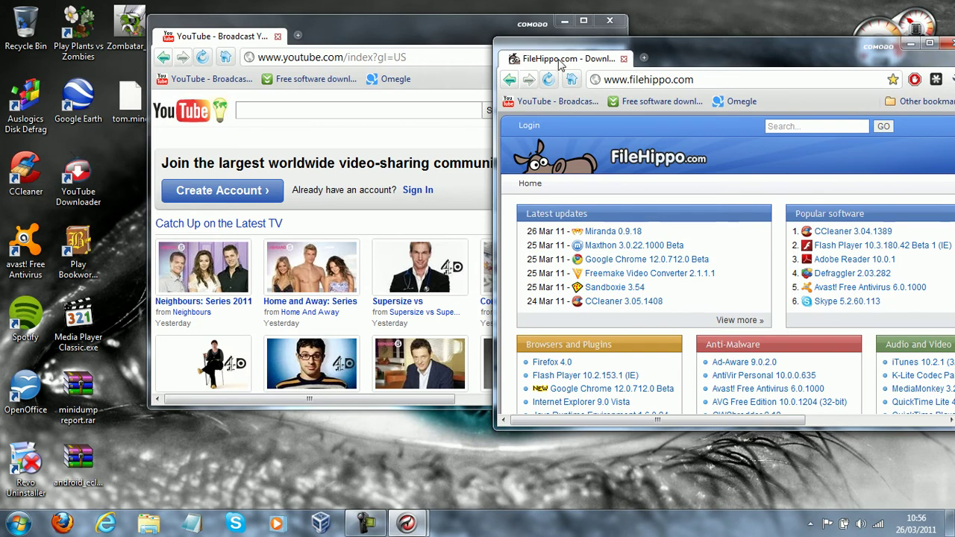
left_click_drag(562, 65, 316, 39)
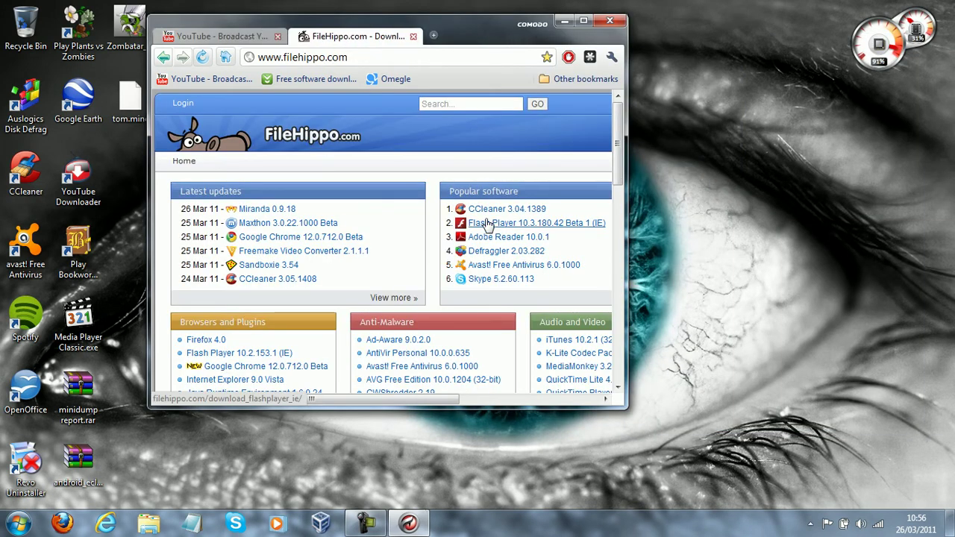
left_click(584, 23)
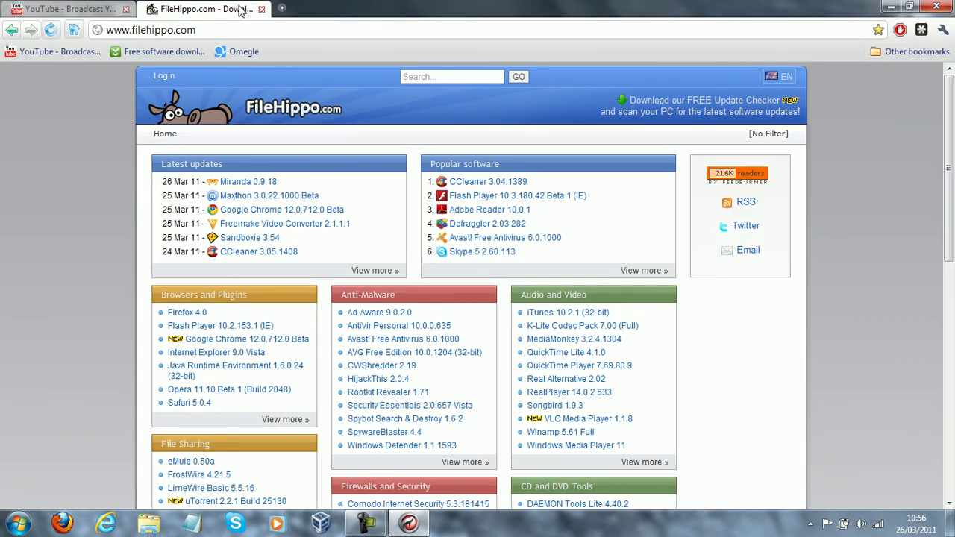
Step: Duplicate the FileHippo tab, switch between the two copies, and close the duplicate
right_click(241, 9)
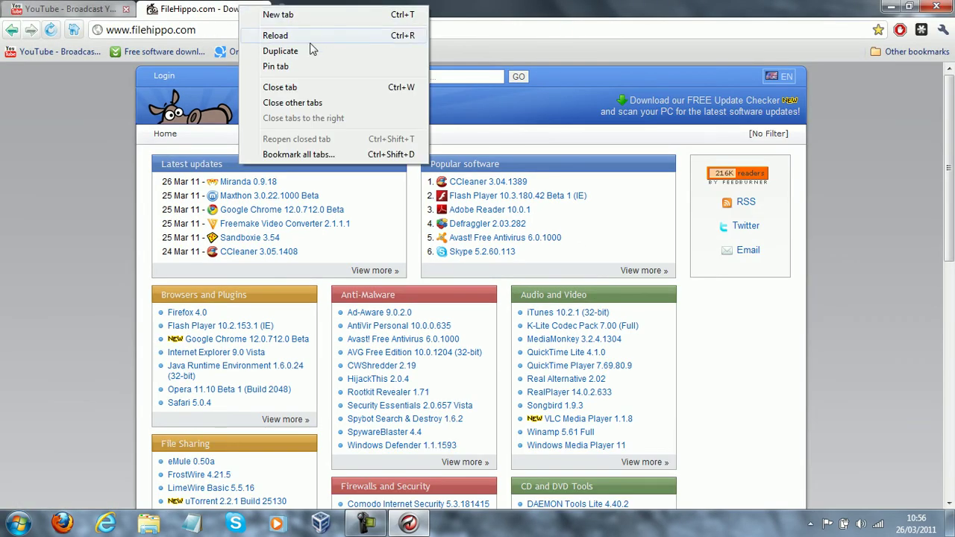
left_click(280, 51)
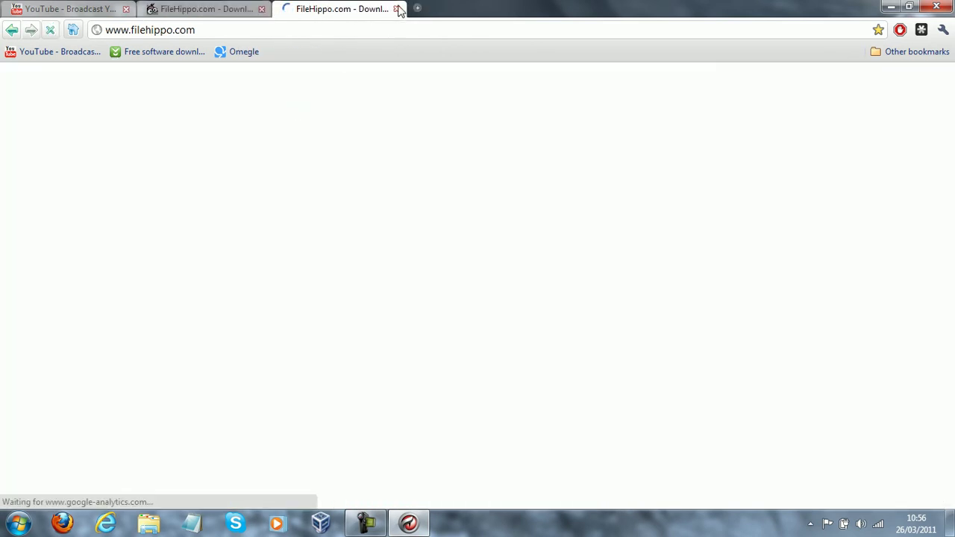
left_click(235, 8)
left_click(362, 9)
left_click(397, 9)
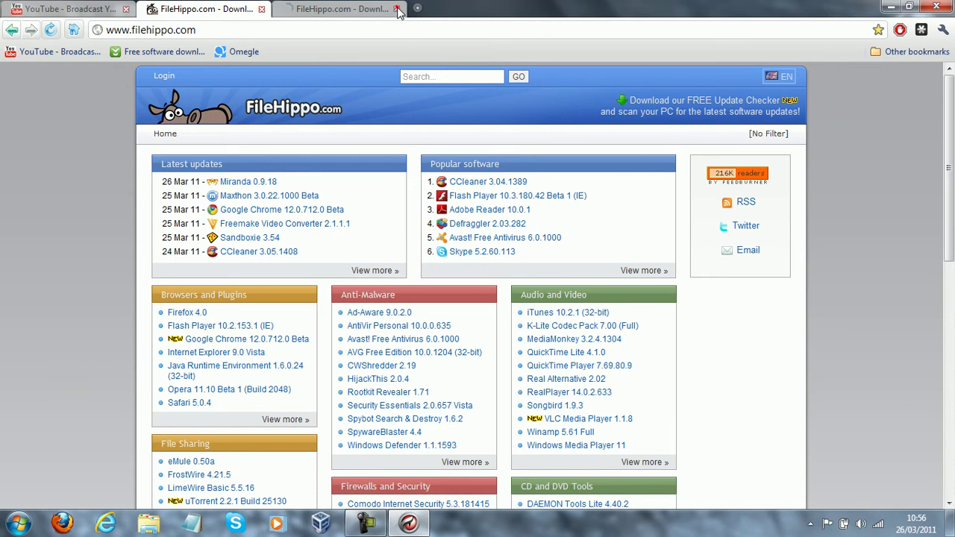
left_click(397, 9)
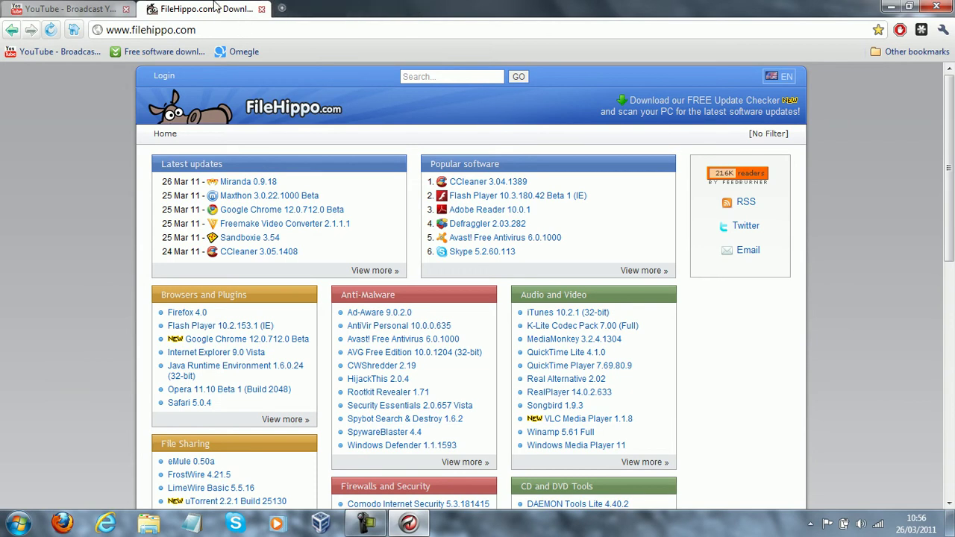
left_click(951, 526)
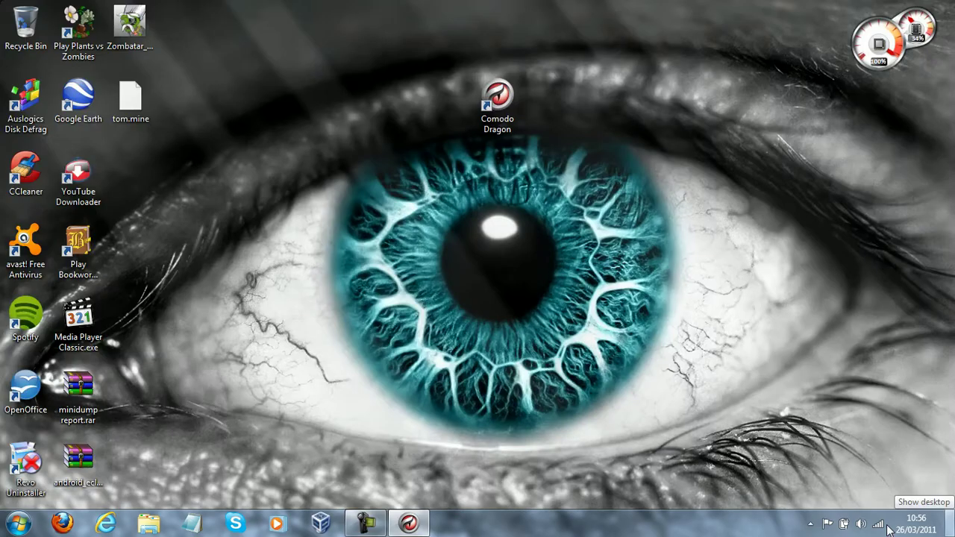
left_click(376, 521)
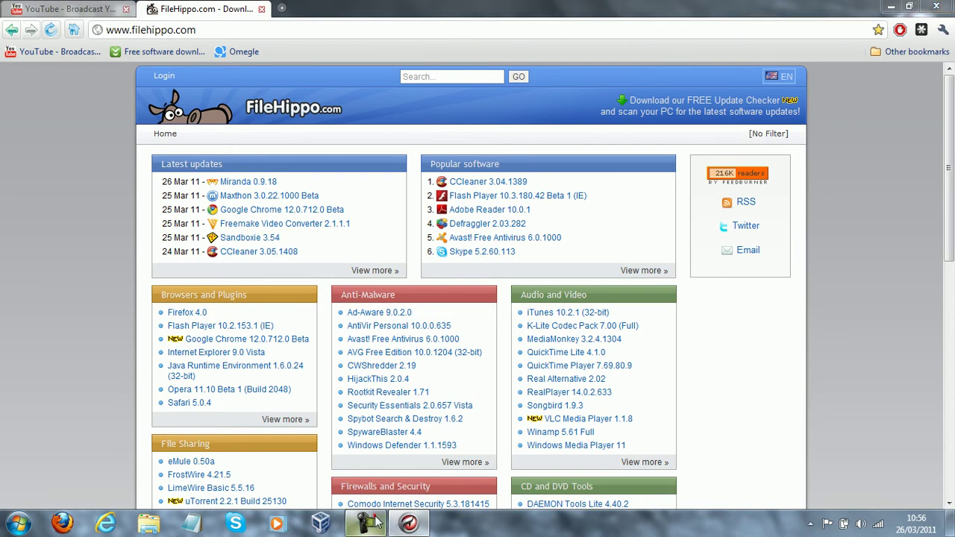
left_click(894, 463)
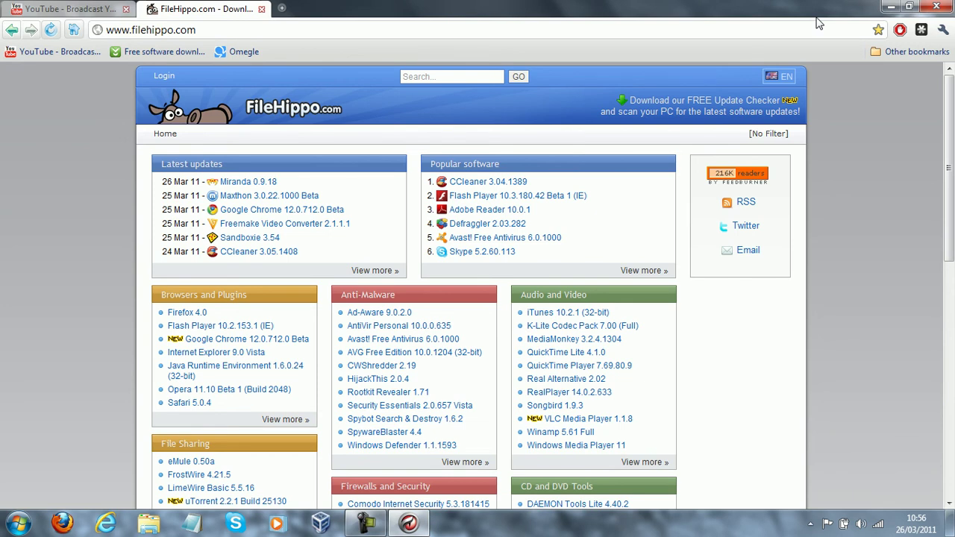
Step: Pin the FileHippo tab and try to pull the pinned tab out of its place
right_click(192, 6)
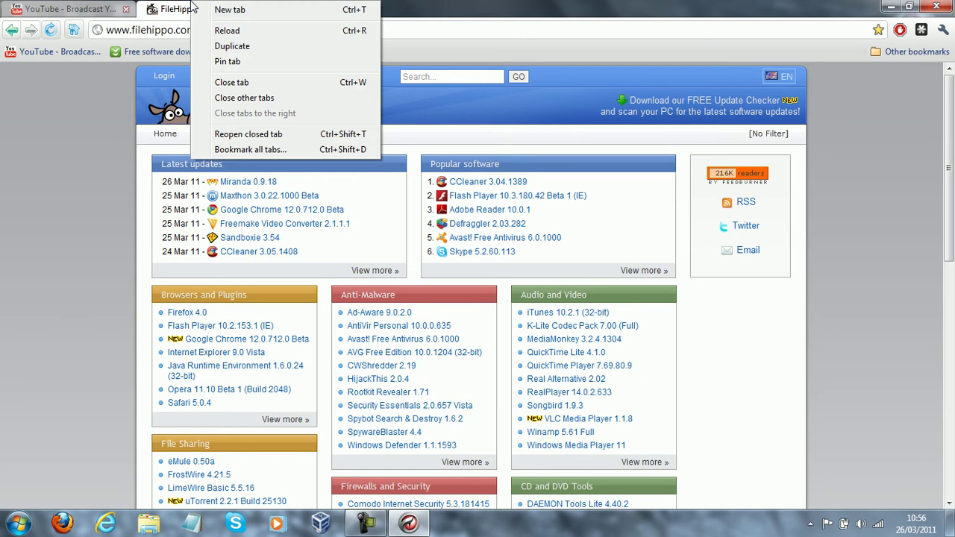
left_click(231, 62)
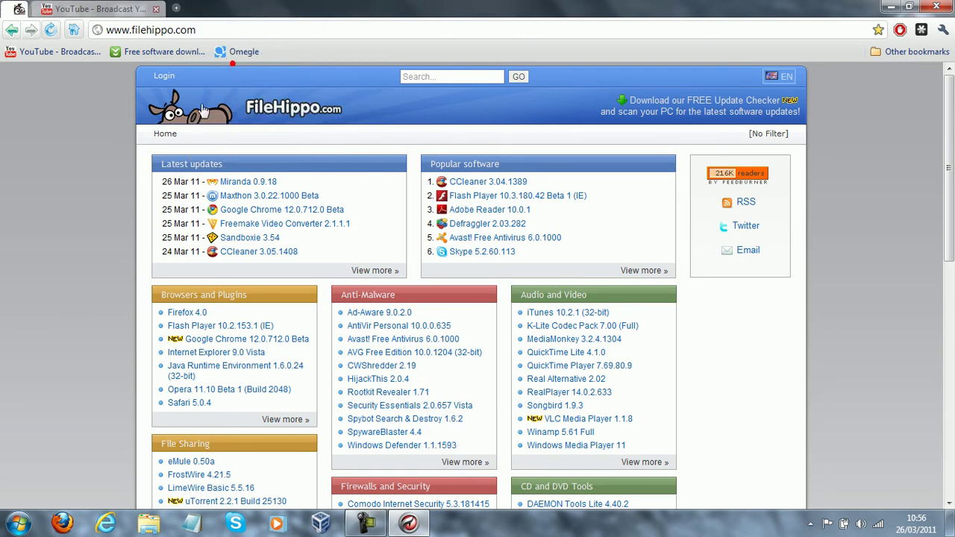
left_click_drag(15, 7, 98, 25)
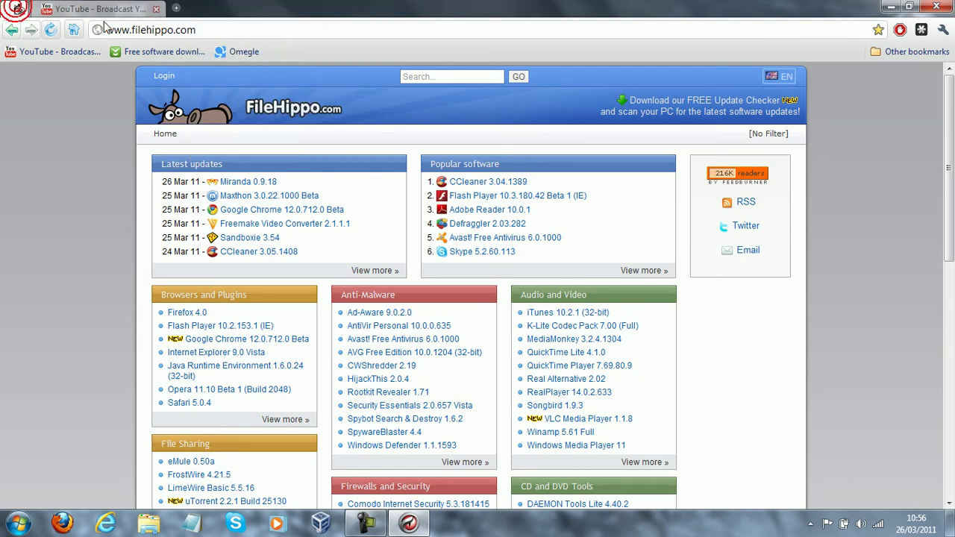
mouse_move(14, 9)
left_mouse_down()
mouse_move(153, 54)
mouse_move(173, 4)
mouse_move(15, 8)
left_mouse_up()
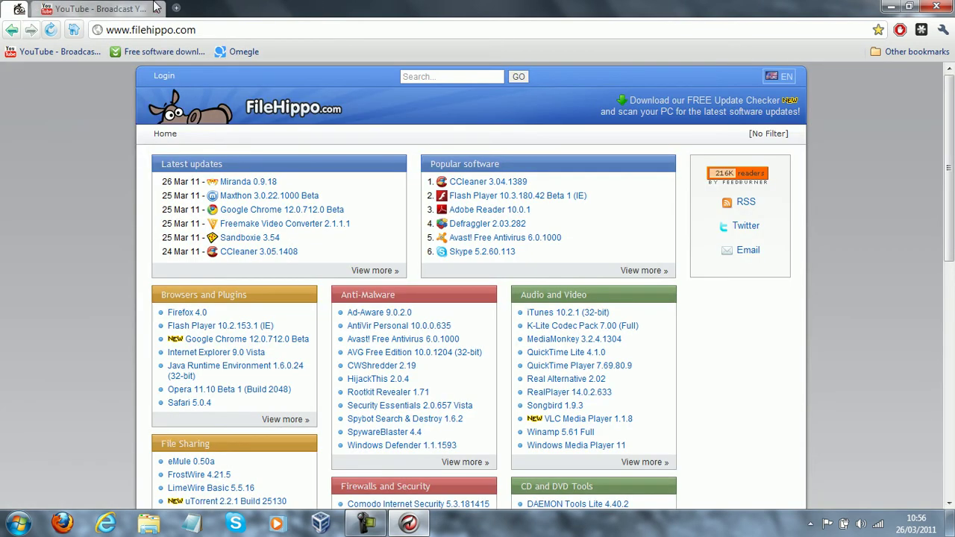
Step: Detach the YouTube tab from the window holding the pinned FileHippo tab
left_click_drag(131, 127, 254, 142)
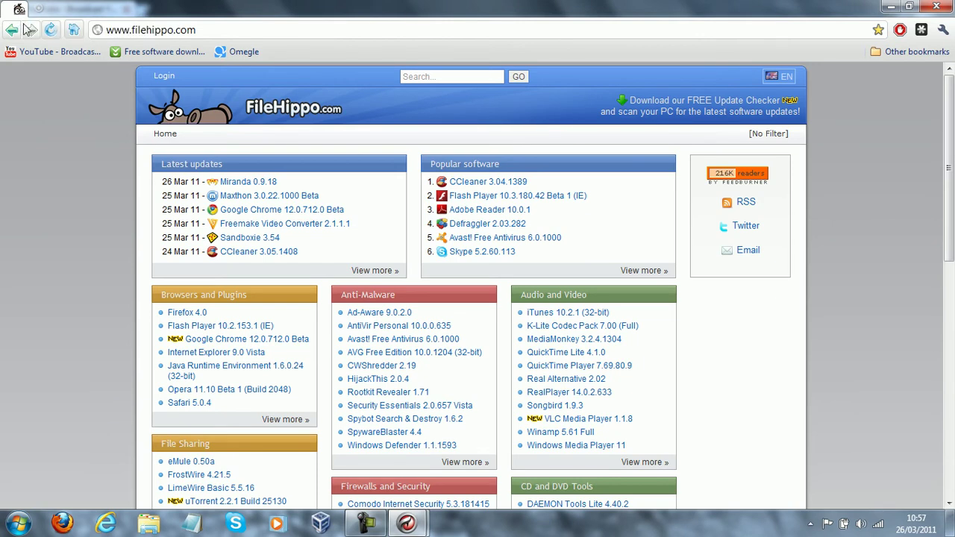
Step: Merge the detached YouTube tab back into the window beside the pinned FileHippo tab
left_click_drag(71, 7, 144, 64)
left_click_drag(95, 88, 11, 9)
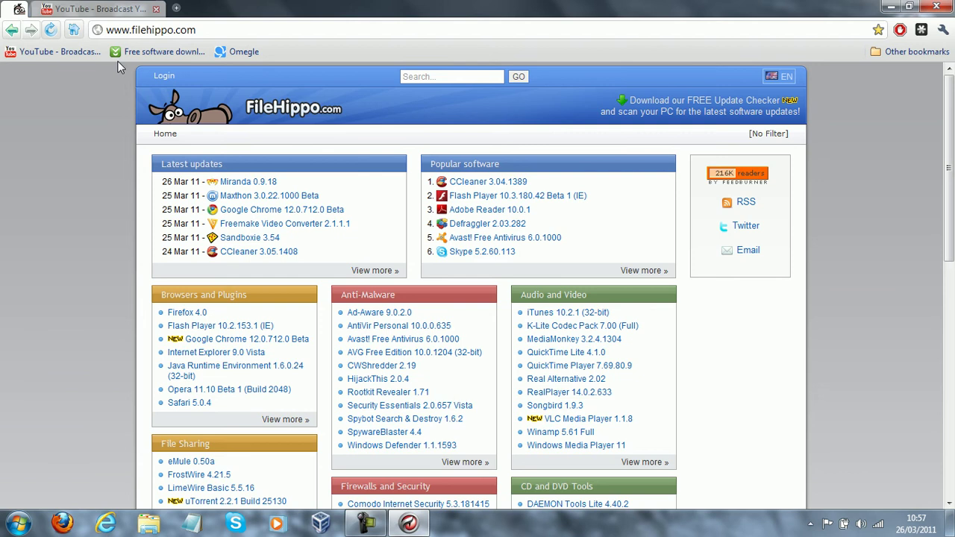
Step: Unpin the FileHippo tab and close it, keeping only the YouTube tab
right_click(19, 11)
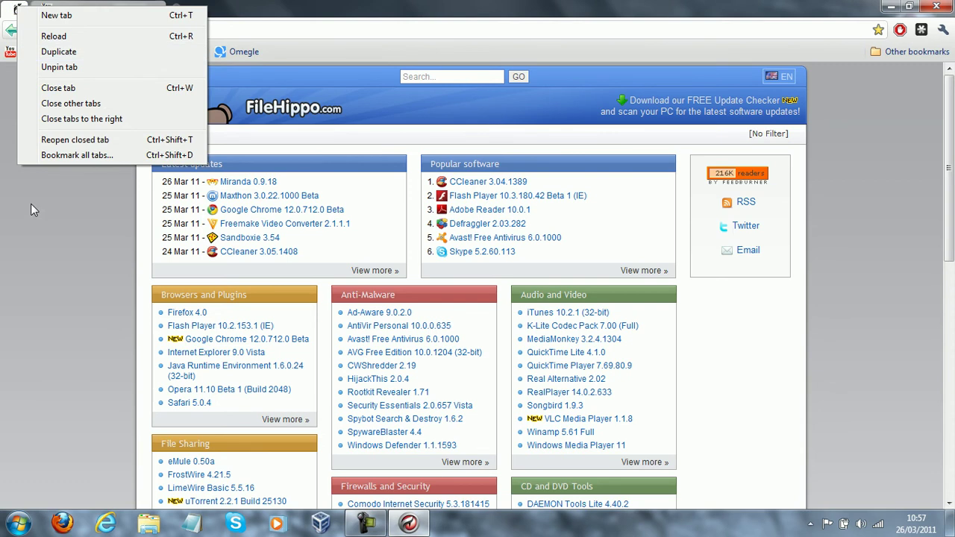
left_click(78, 69)
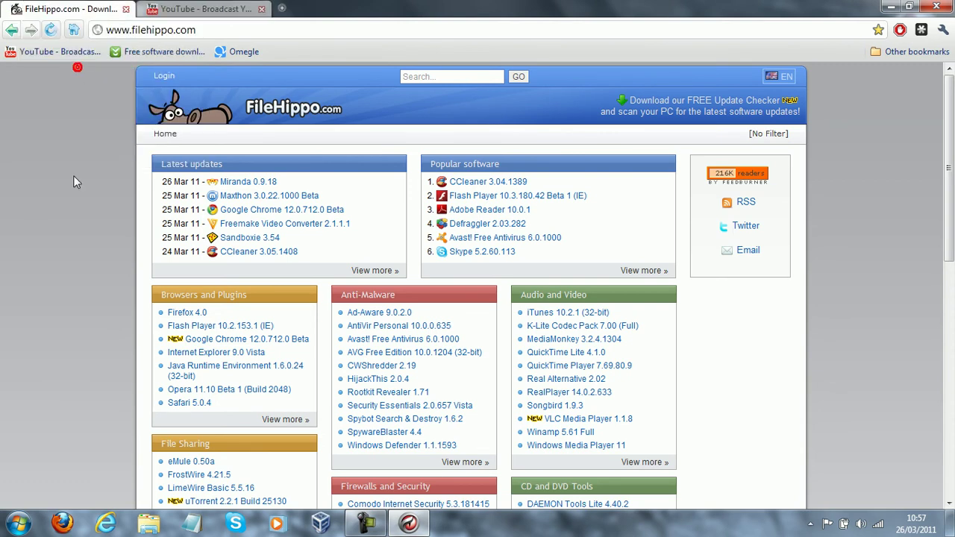
left_click(126, 9)
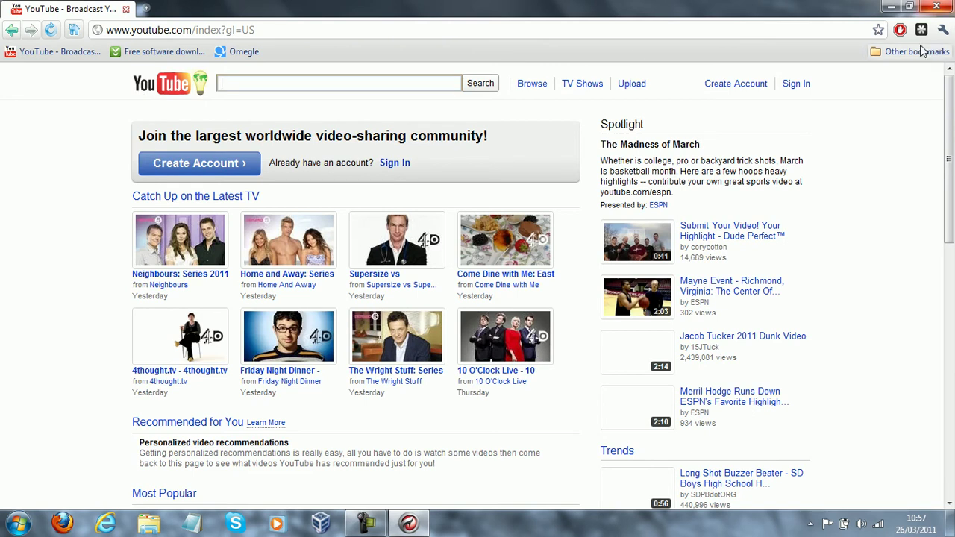
Step: Open a new incognito window, maximize it, and load the home page in it
left_click(943, 30)
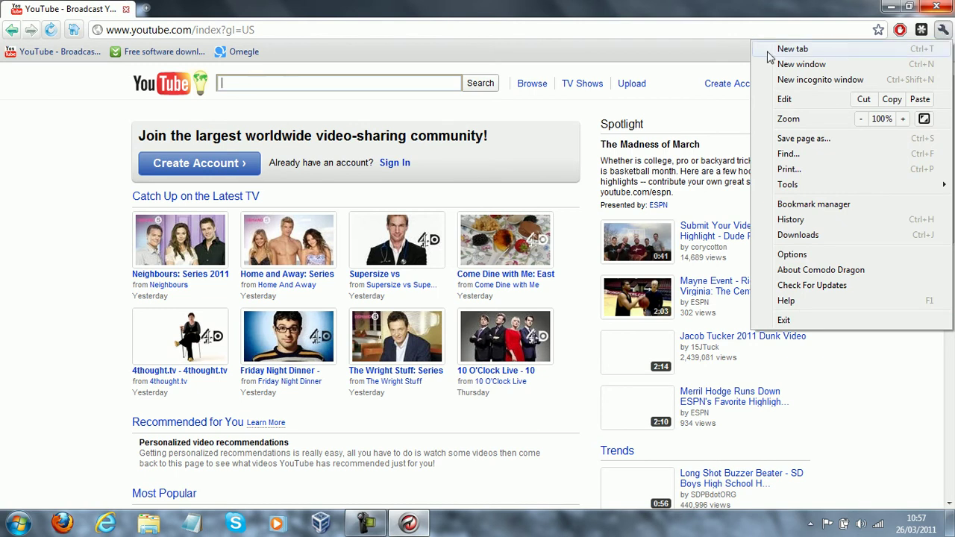
left_click(828, 88)
left_click_drag(587, 24, 431, 0)
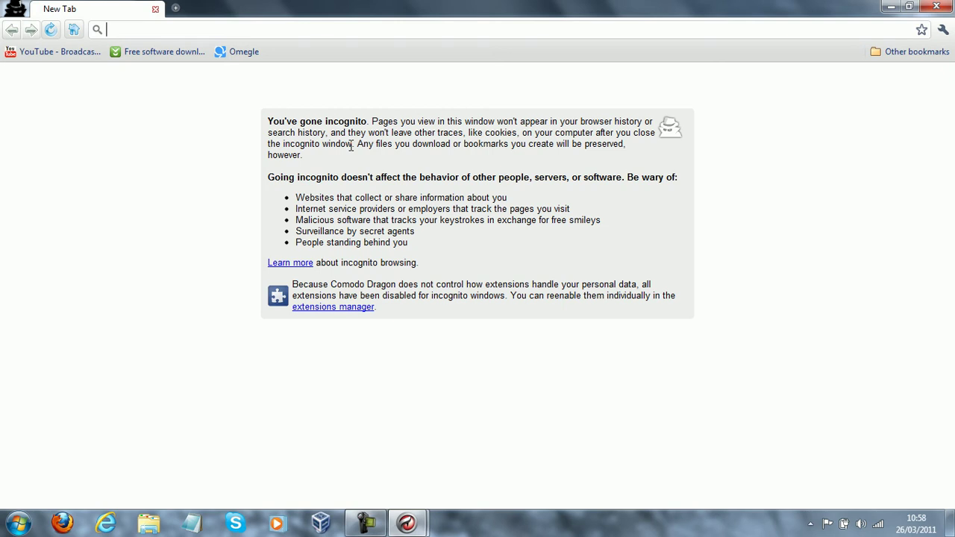
left_click(73, 30)
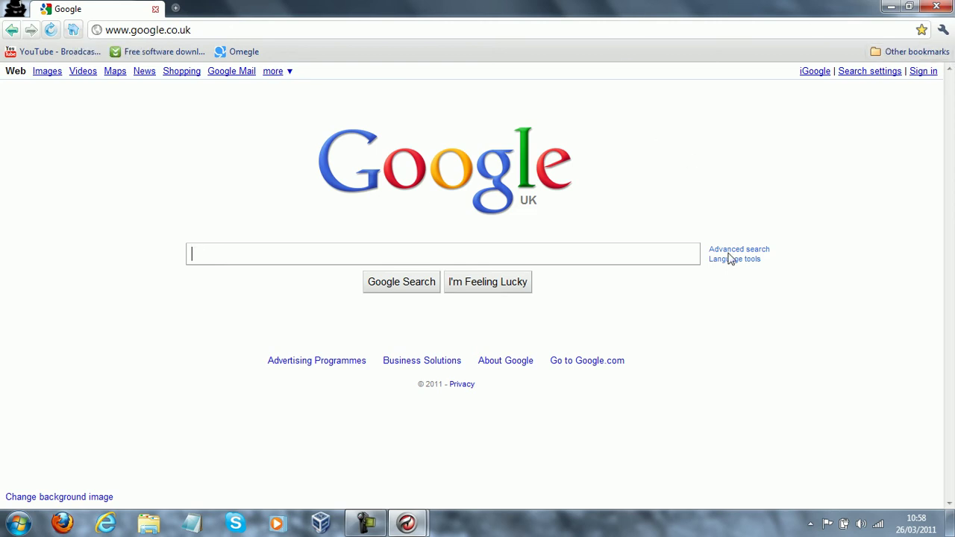
Step: Check the Other bookmarks list in the incognito window and close that window
left_click(898, 53)
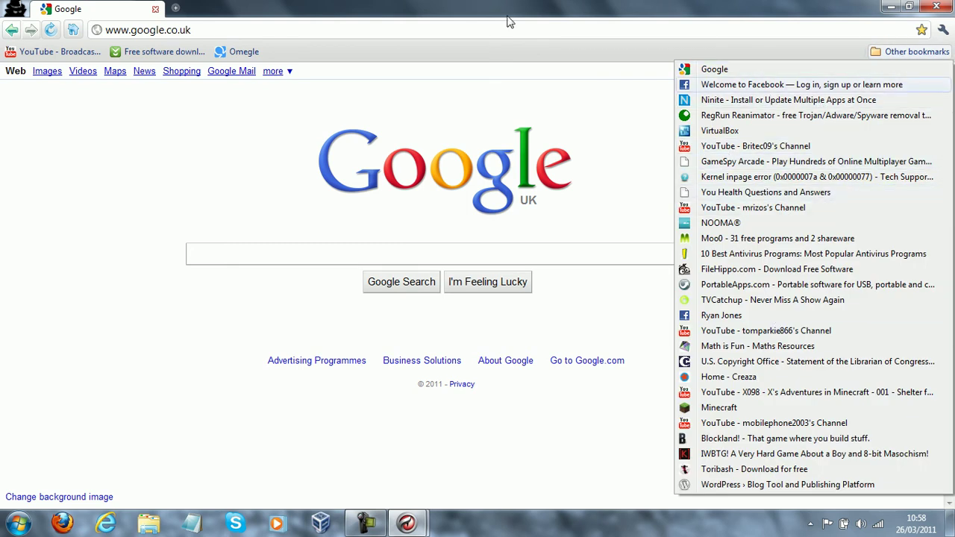
left_click(473, 94)
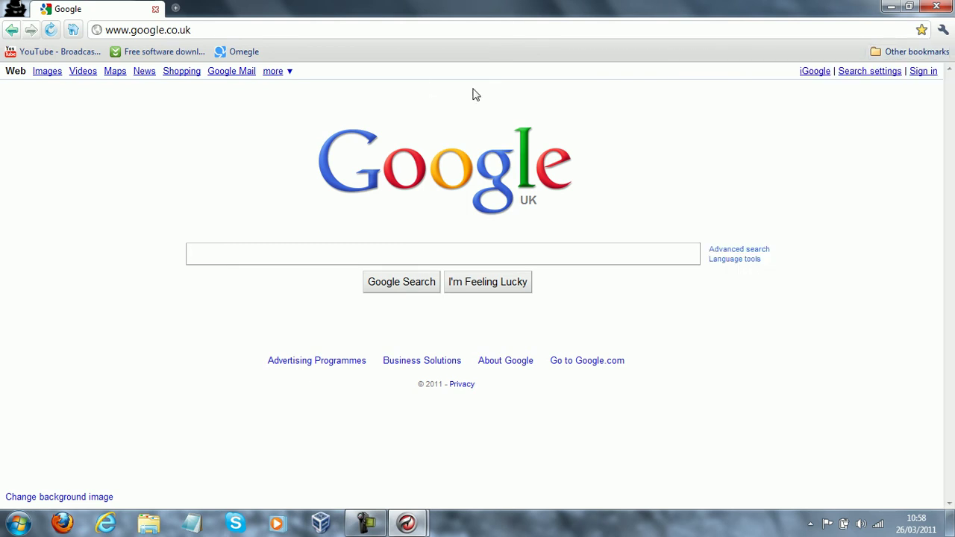
left_click(941, 33)
left_click(942, 30)
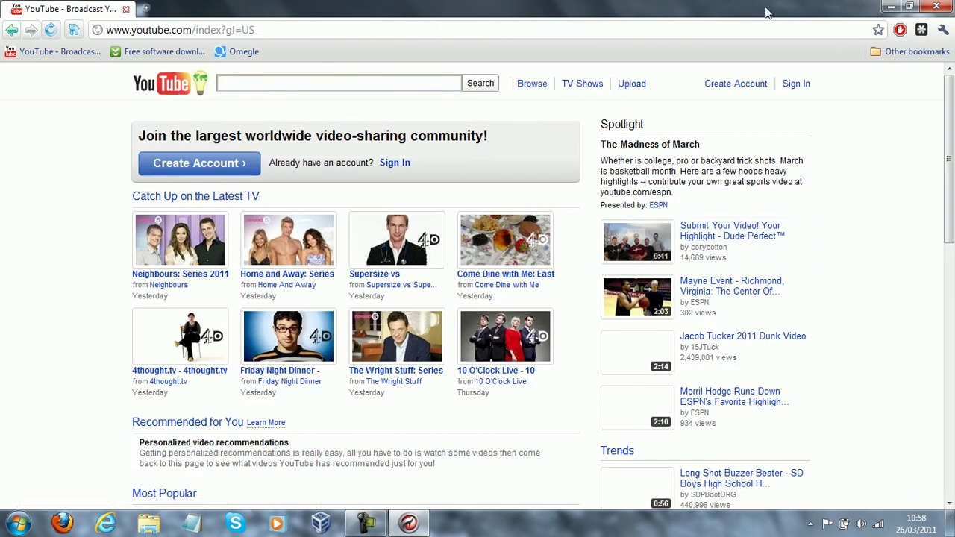
Step: View the About Comodo Dragon information with the browser version and dismiss it
left_click(943, 29)
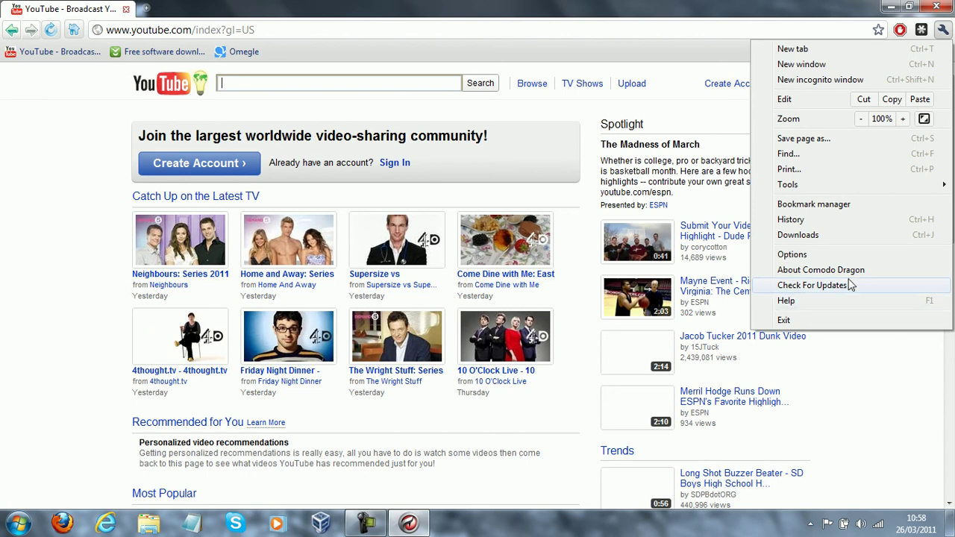
left_click(791, 270)
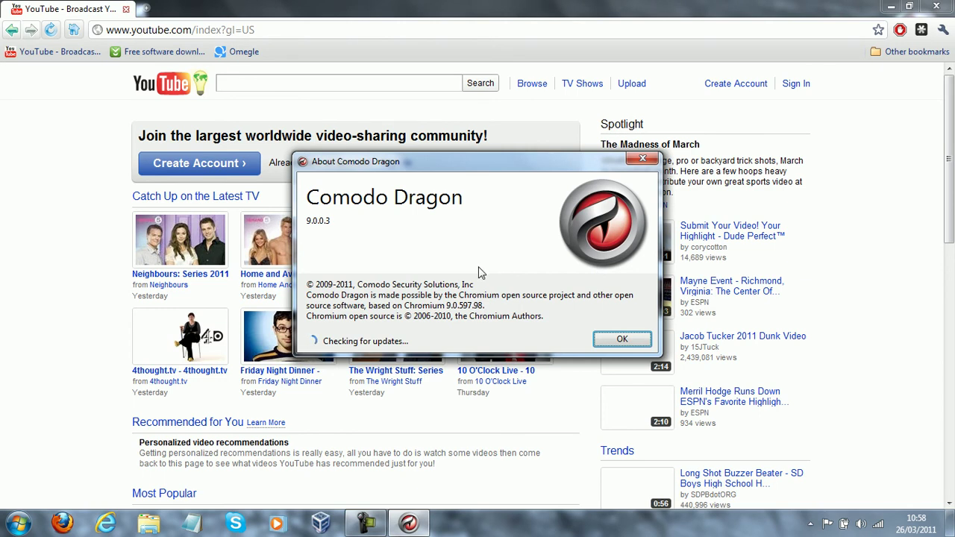
left_click(621, 338)
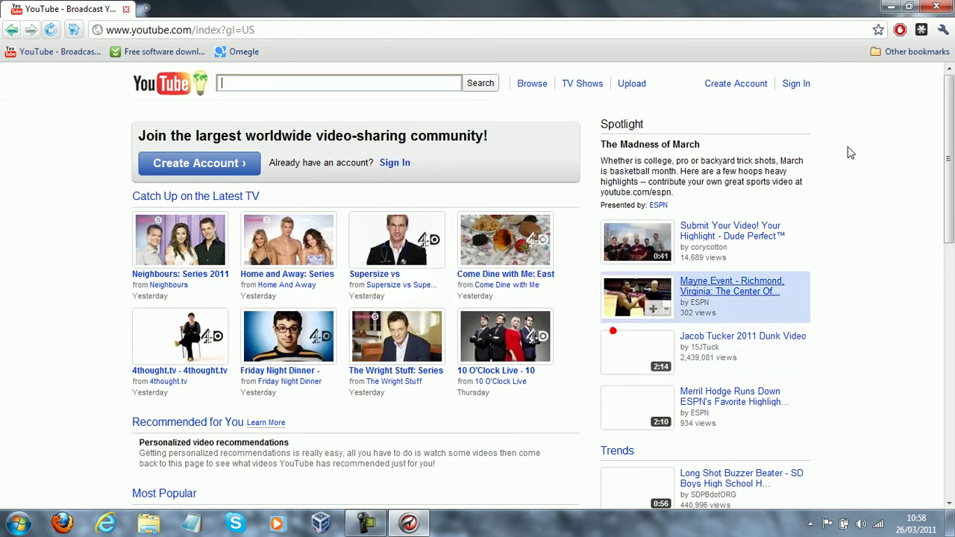
Step: Open the browser's Task Manager and reposition its window over the YouTube page
left_click(943, 29)
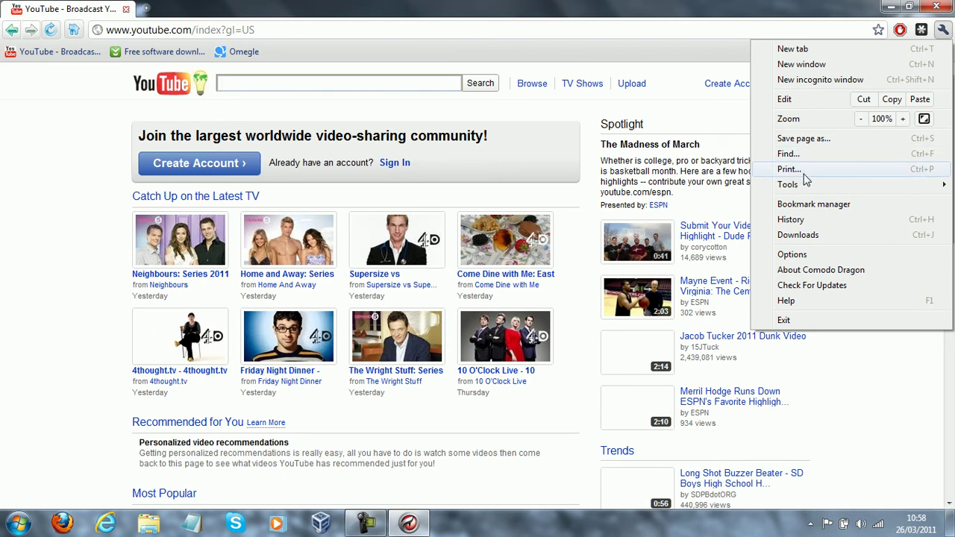
mouse_move(802, 184)
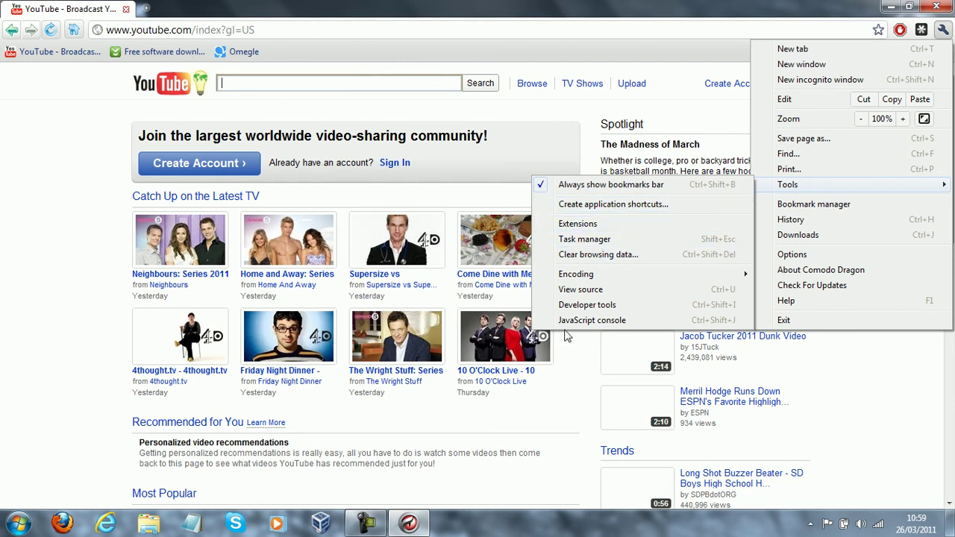
left_click(570, 239)
left_click_drag(705, 142, 484, 112)
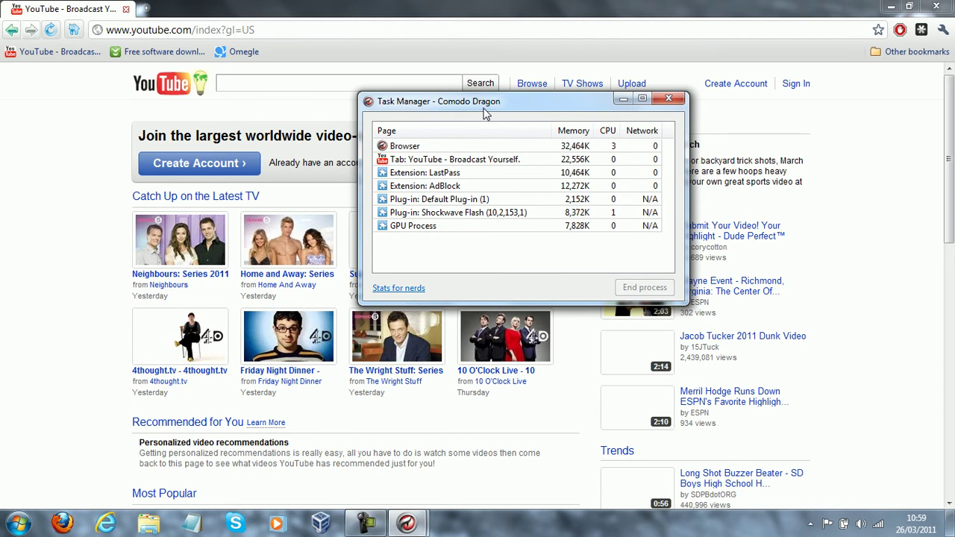
Step: Examine the browser, tab, extension, plug-in and GPU processes in the Task Manager one by one, and close it
left_click(500, 199)
left_click(470, 174)
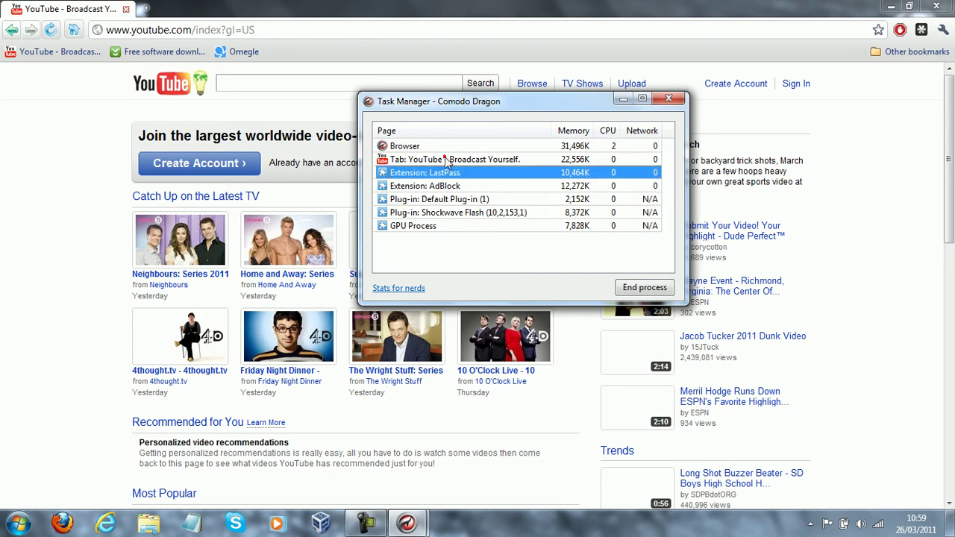
left_click(443, 158)
left_click(423, 145)
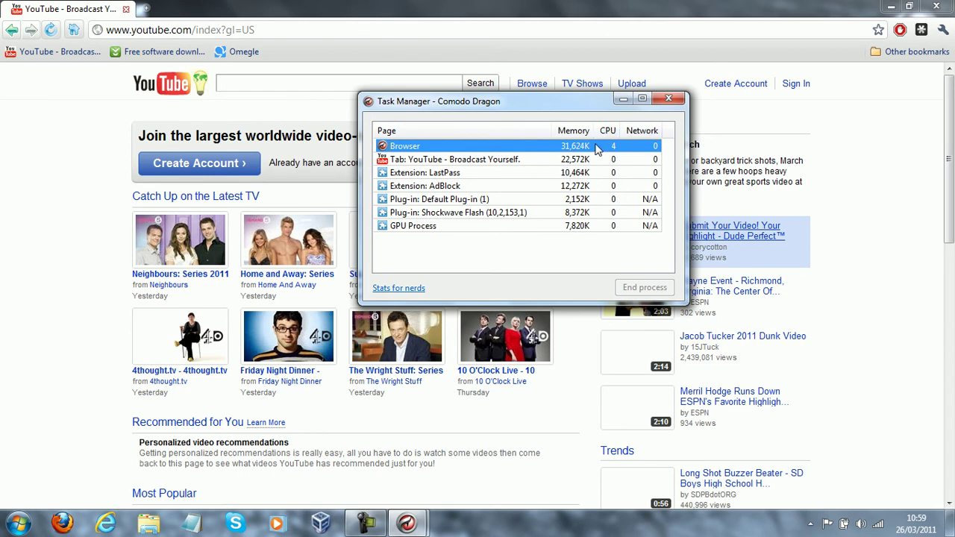
left_click(433, 160)
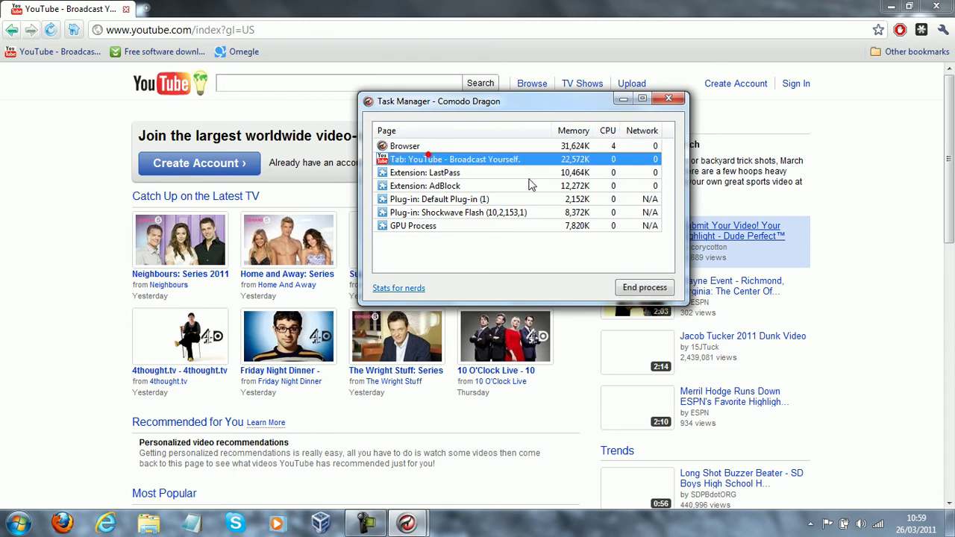
left_click(411, 176)
left_click(418, 187)
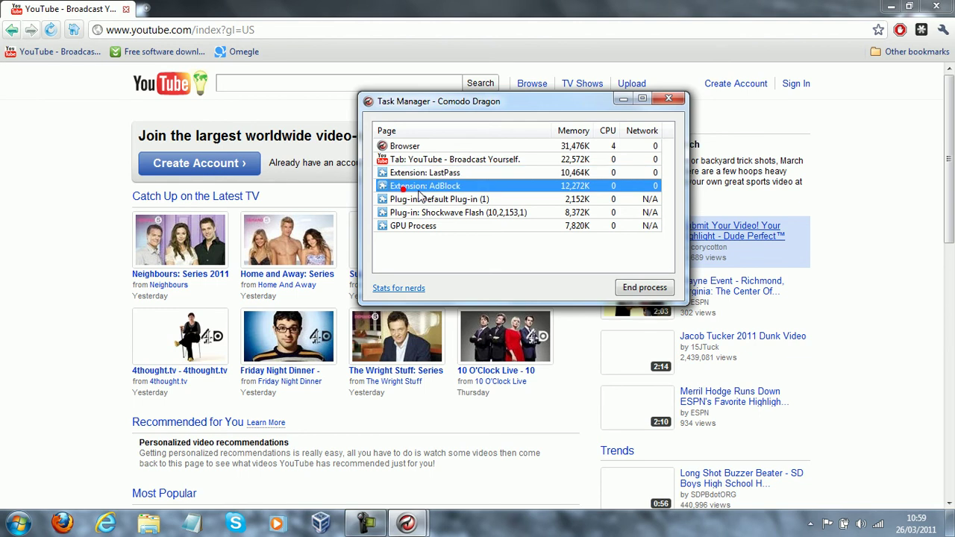
left_click(409, 197)
left_click(395, 213)
left_click(410, 227)
left_click(413, 211)
left_click(415, 199)
left_click(417, 186)
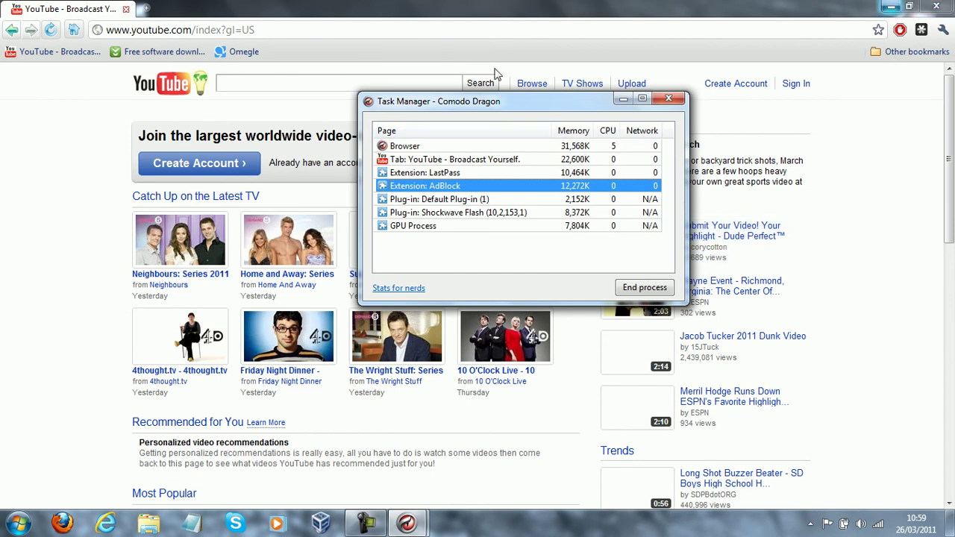
left_click_drag(536, 109, 447, 111)
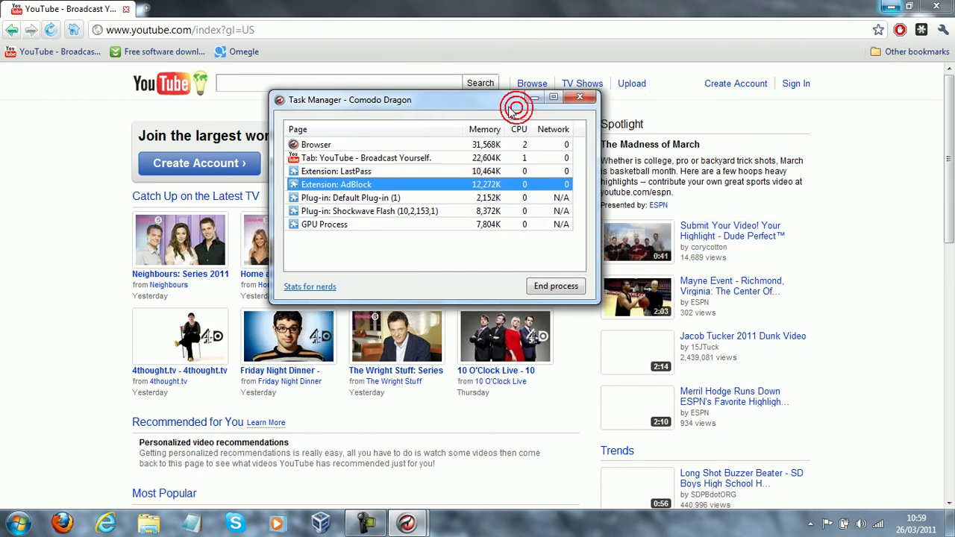
left_click(588, 97)
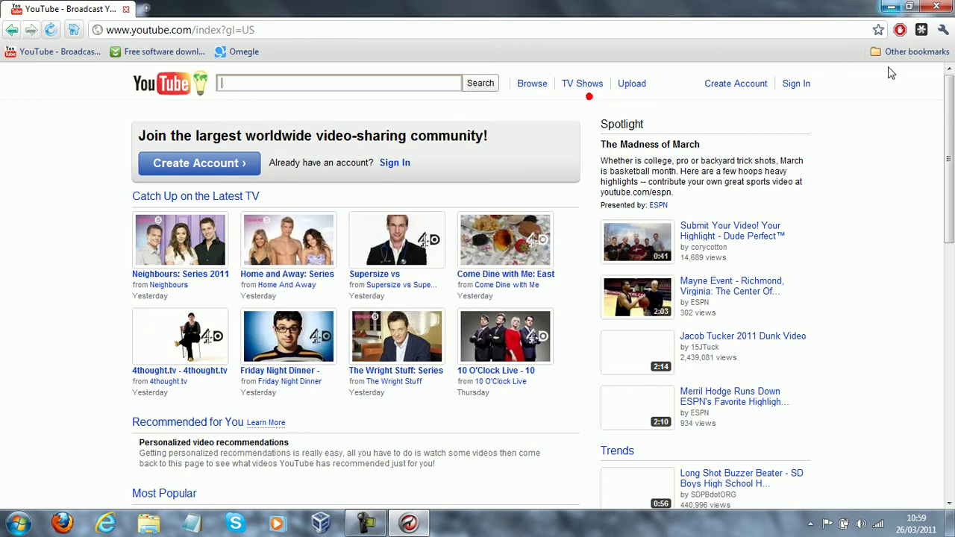
Step: Open the browser options and examine the Basics and Personal Stuff settings
left_click(942, 30)
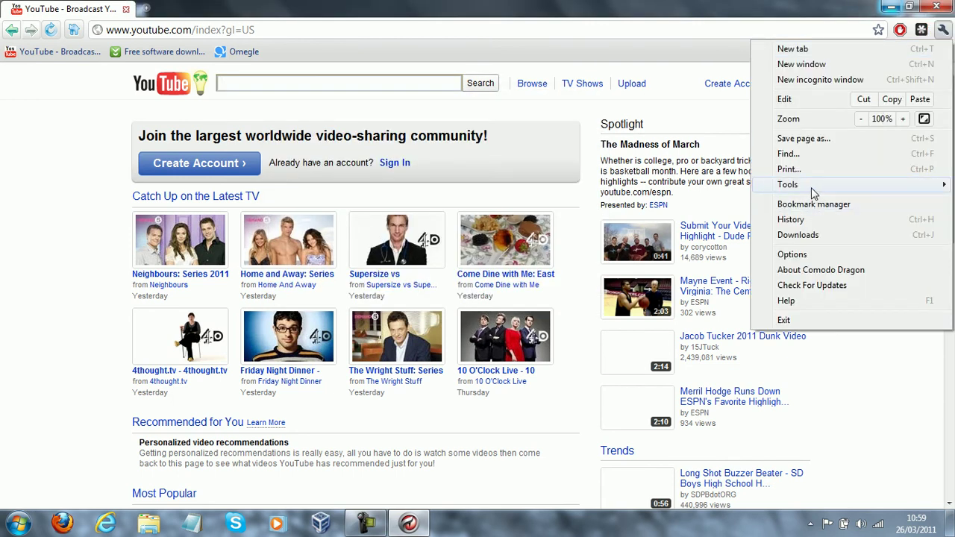
mouse_move(811, 187)
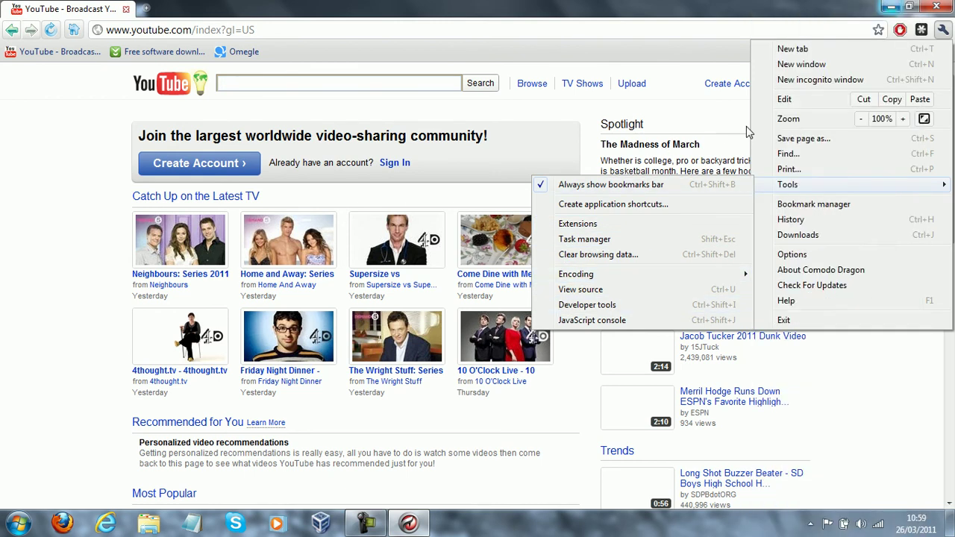
left_click(810, 256)
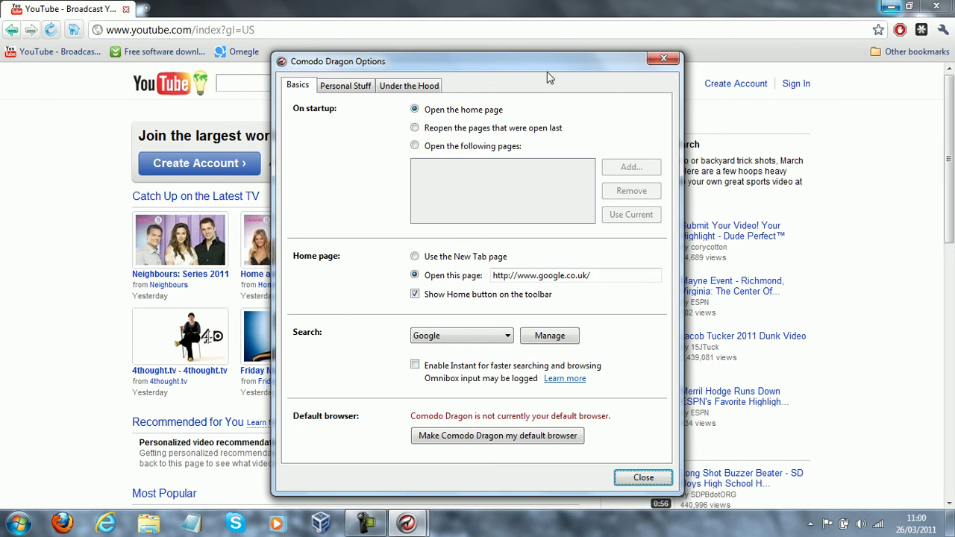
left_click(338, 87)
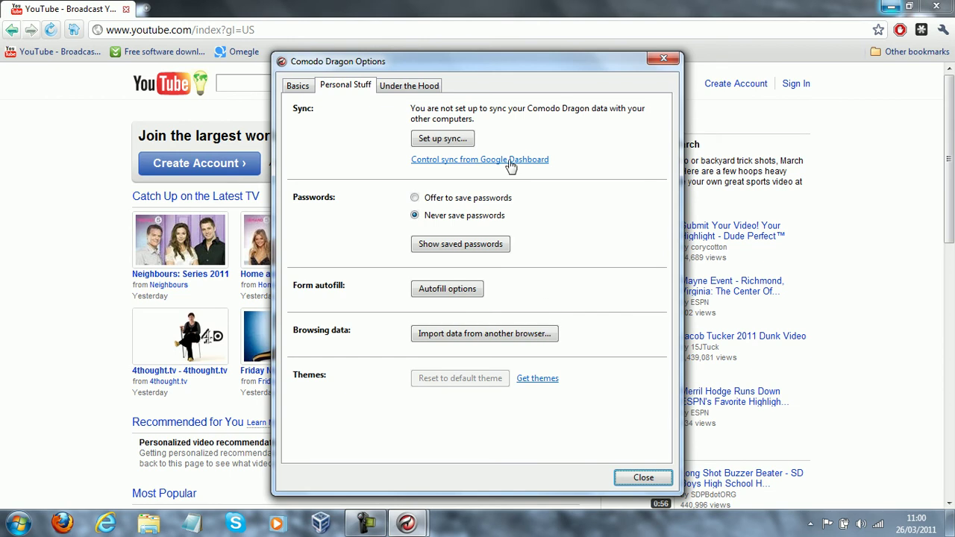
Step: Examine the Under the Hood settings from Privacy down to the Security section
left_click(424, 86)
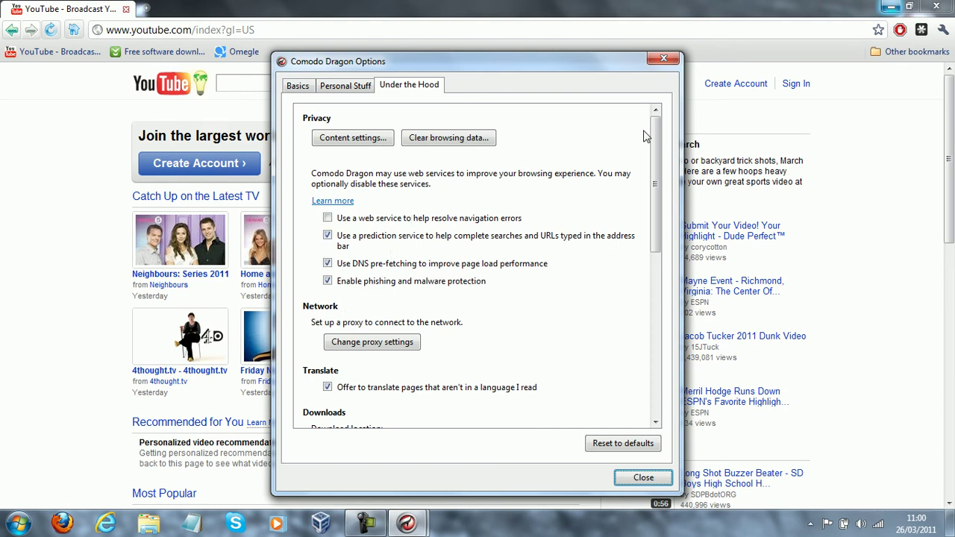
left_click_drag(658, 142, 653, 303)
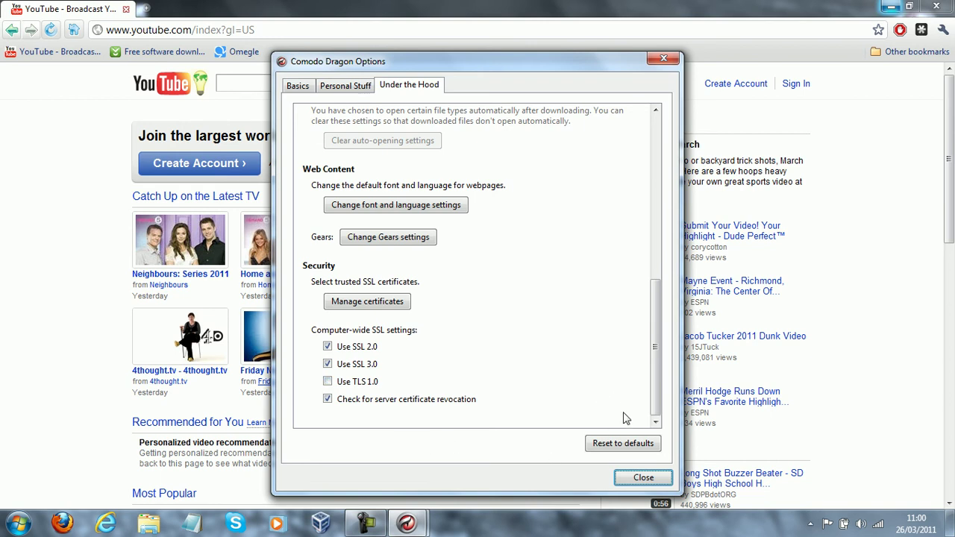
left_click_drag(657, 315, 652, 349)
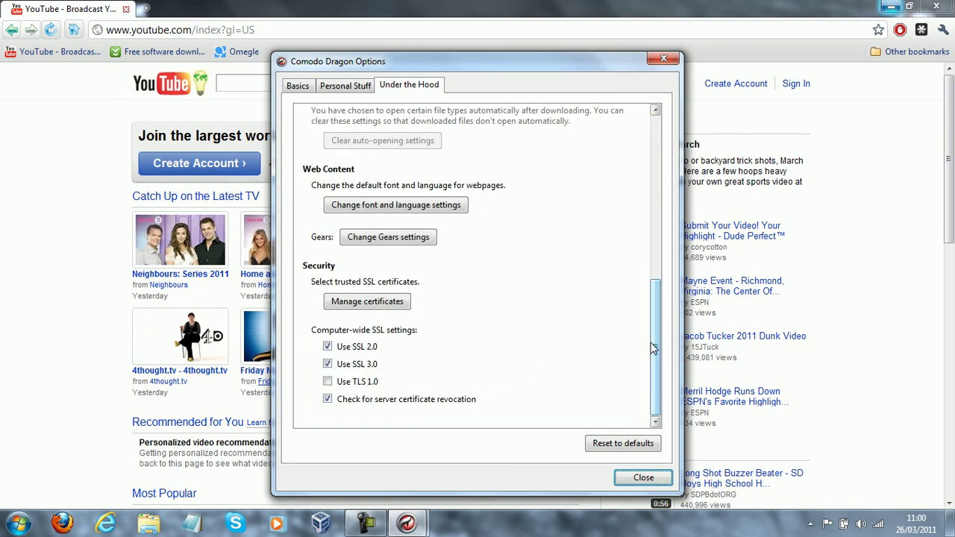
mouse_move(659, 314)
left_mouse_down()
mouse_move(657, 218)
mouse_move(657, 320)
left_mouse_up()
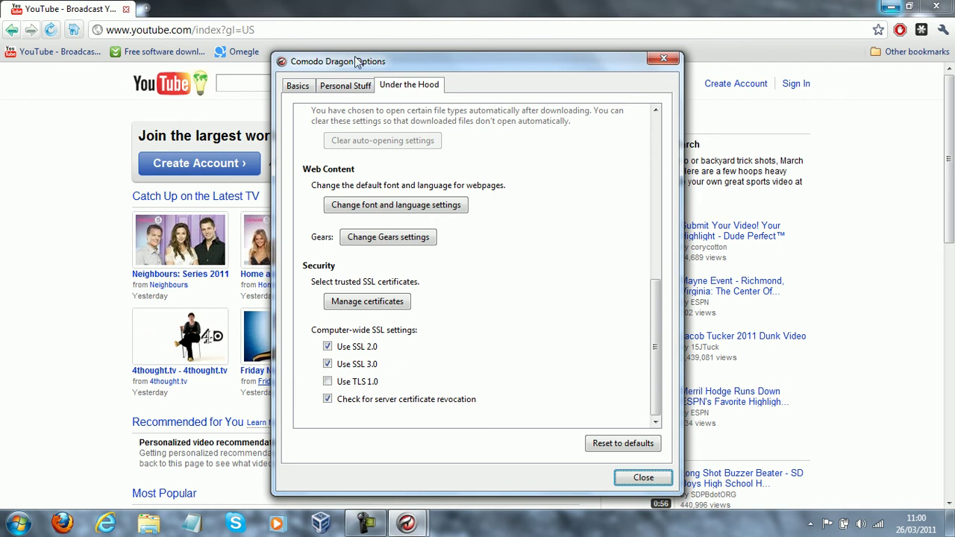
Step: Revisit the Personal Stuff and Under the Hood settings and close the browser options
left_click(342, 86)
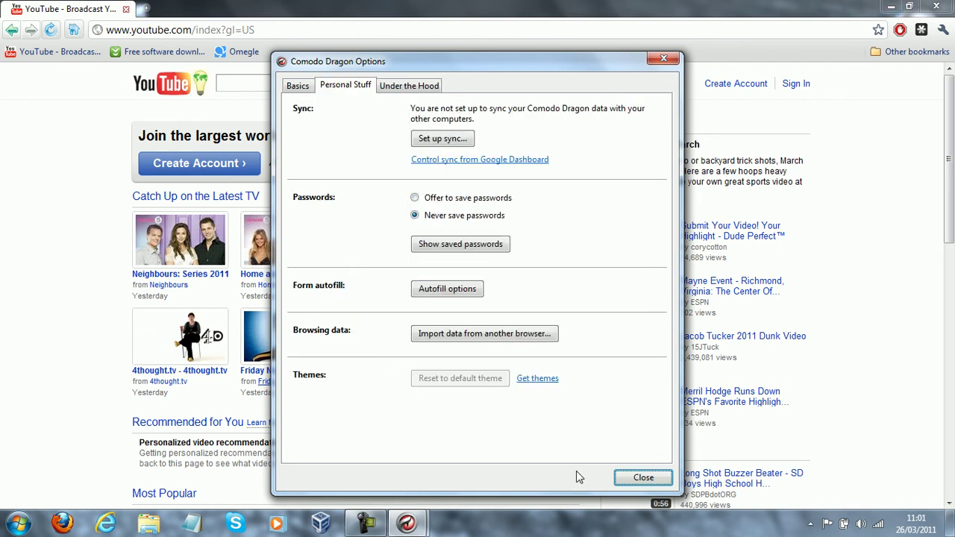
left_click(409, 89)
left_click(657, 144)
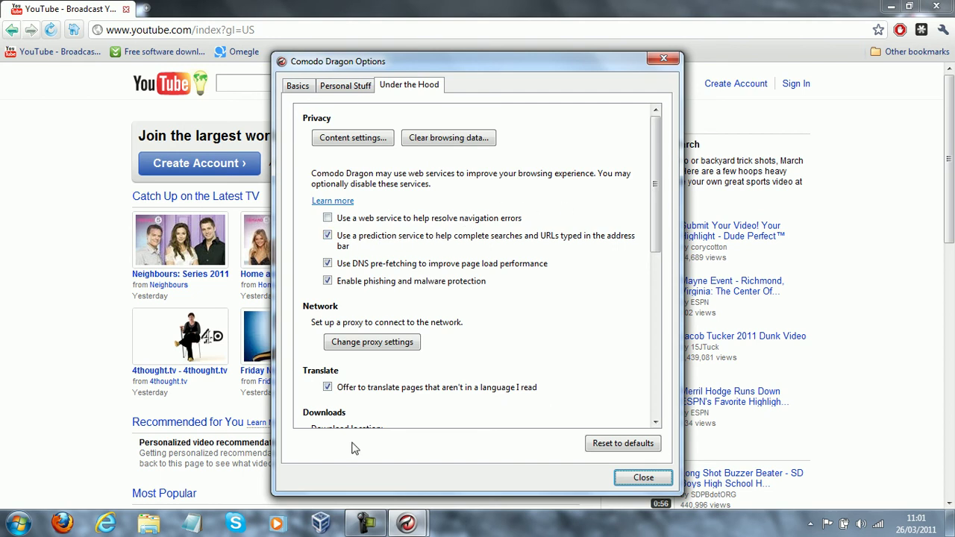
left_click(638, 478)
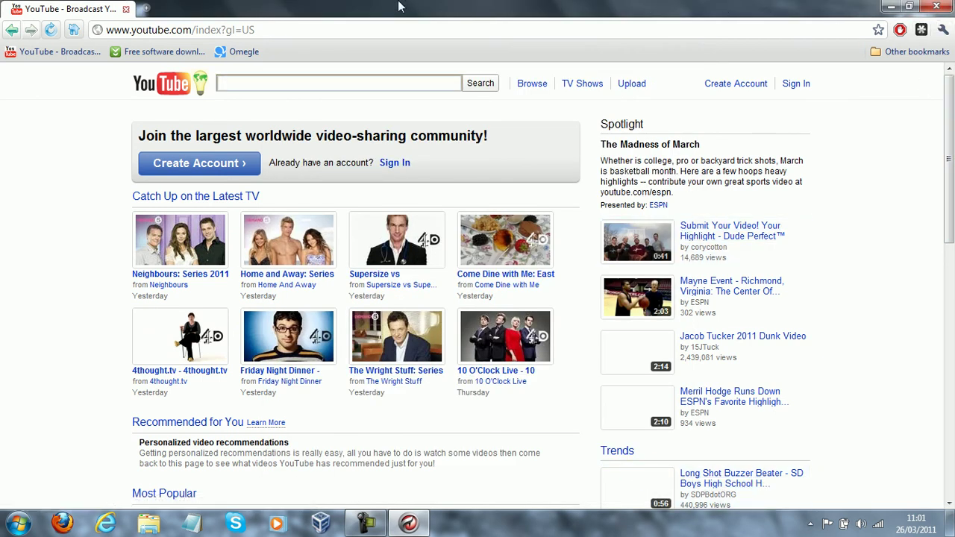
Step: Load the browser's home page in place of the YouTube page
left_click(73, 30)
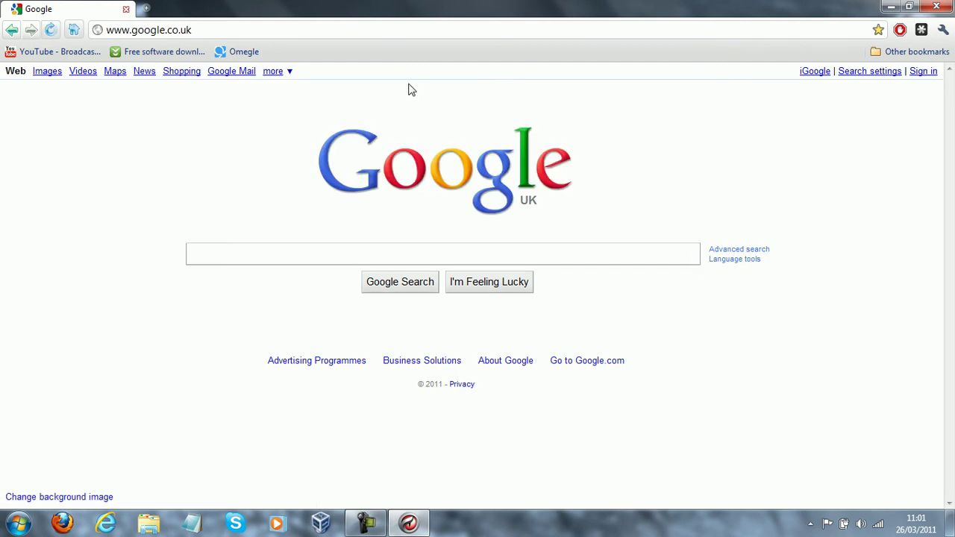
Step: Load the bookmarked YouTube page and check the running processes in Windows Task Manager
left_click(81, 53)
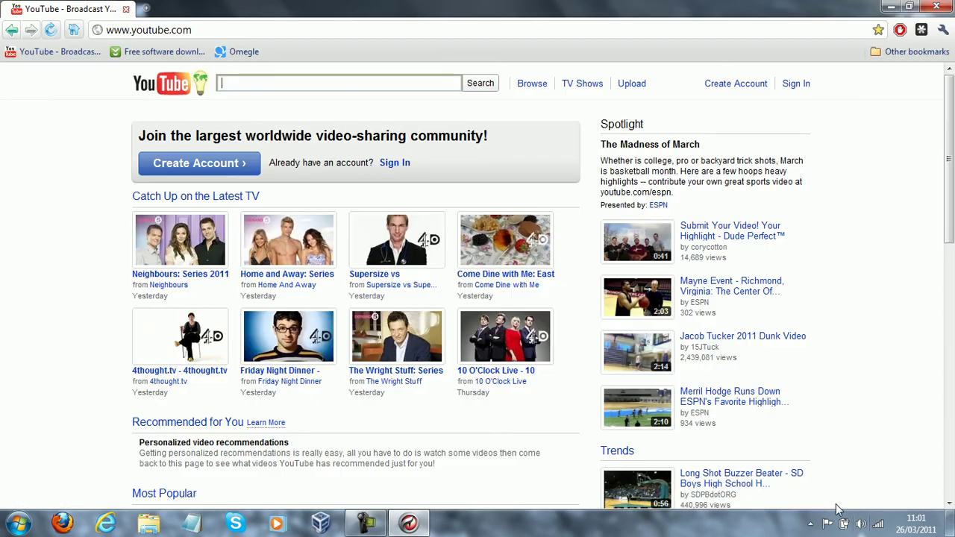
right_click(709, 532)
key("Escape")
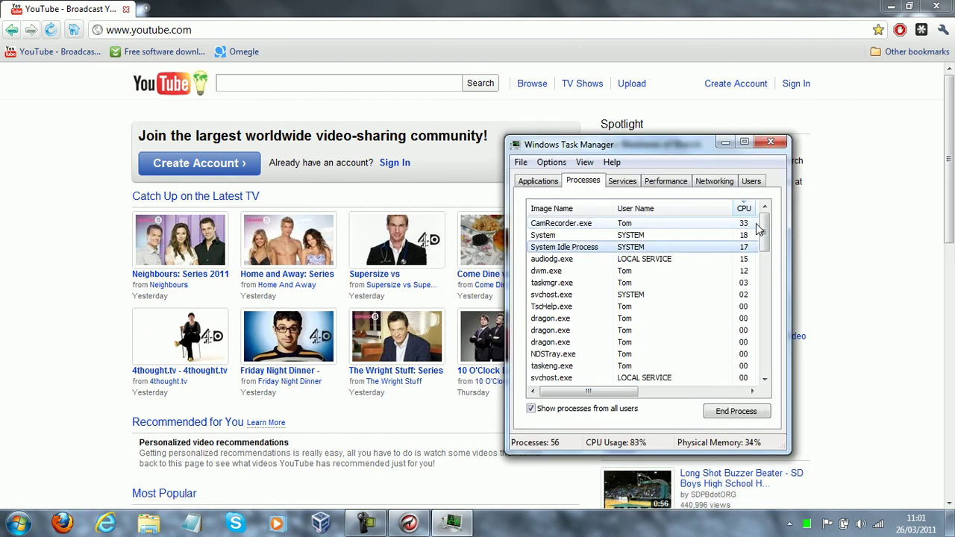
left_click(774, 141)
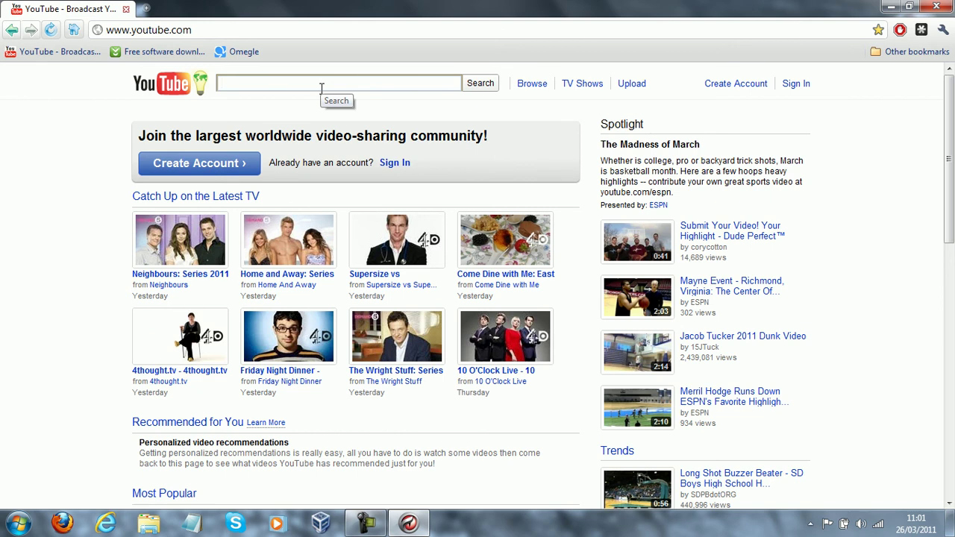
Step: Search YouTube for "carl the llama" and open the channel that published the Llamas with Hats video
type("aqrl the")
type("rl ")
type("the llama")
key("Return")
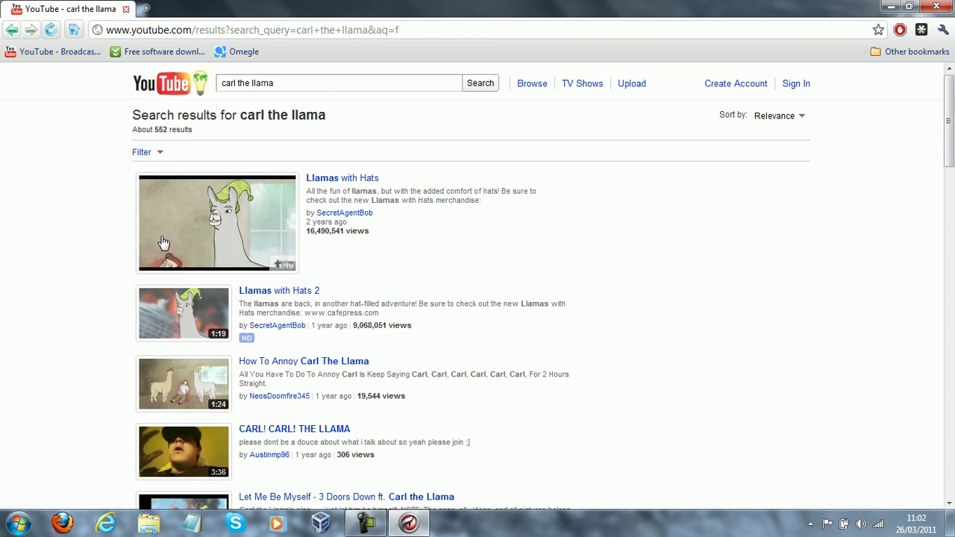
left_click(344, 214)
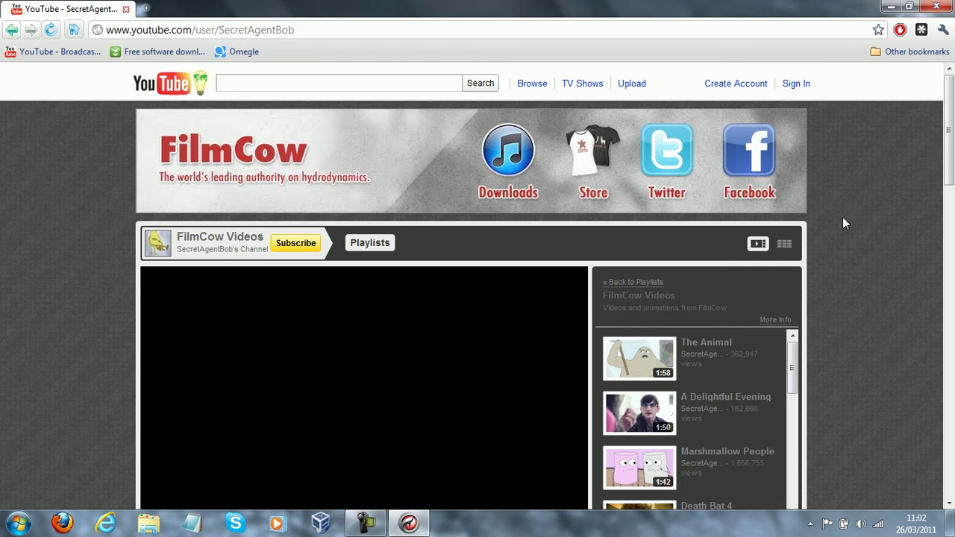
Step: Examine the FilmCow channel page from the video player down to the Links section
left_click(380, 523)
left_click(884, 459)
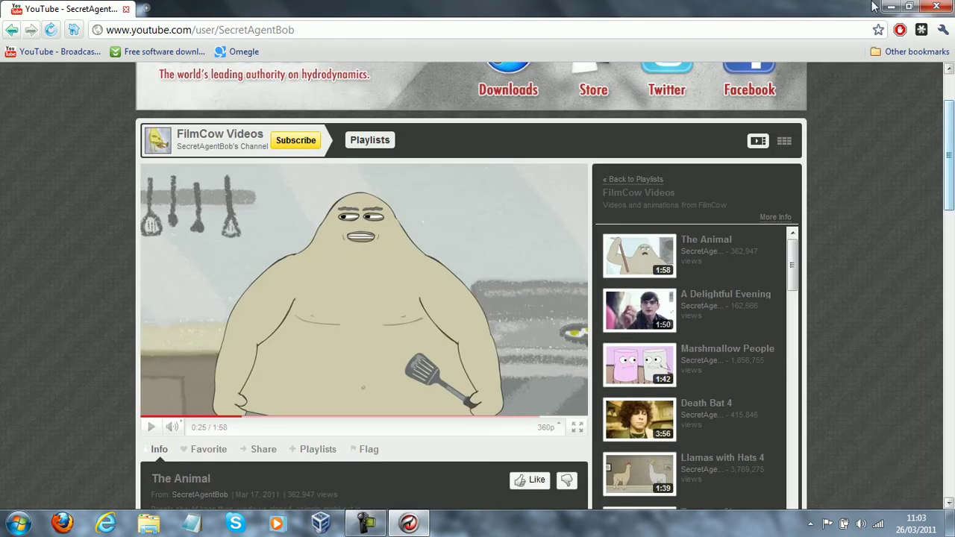
left_click(949, 146)
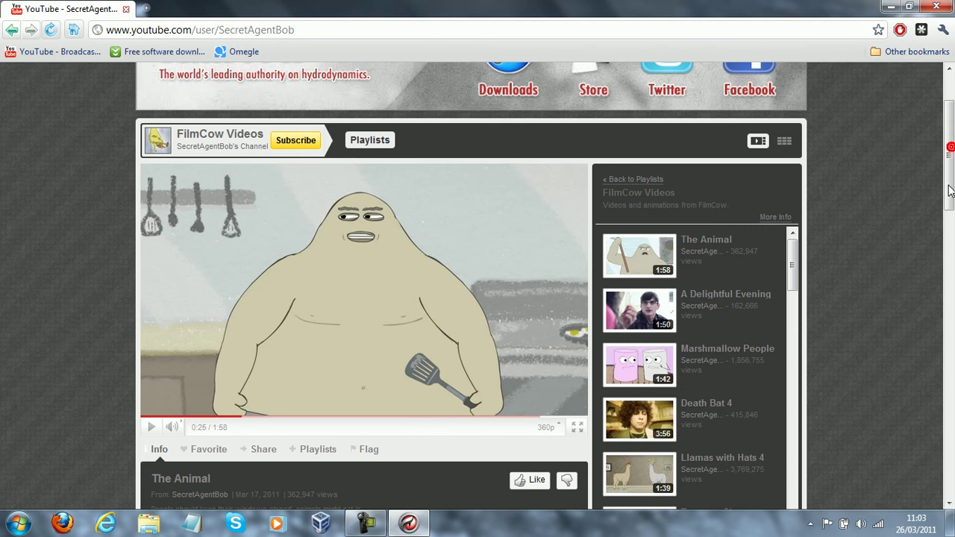
scroll(949, 194, "down", 2)
left_click_drag(948, 191, 948, 188)
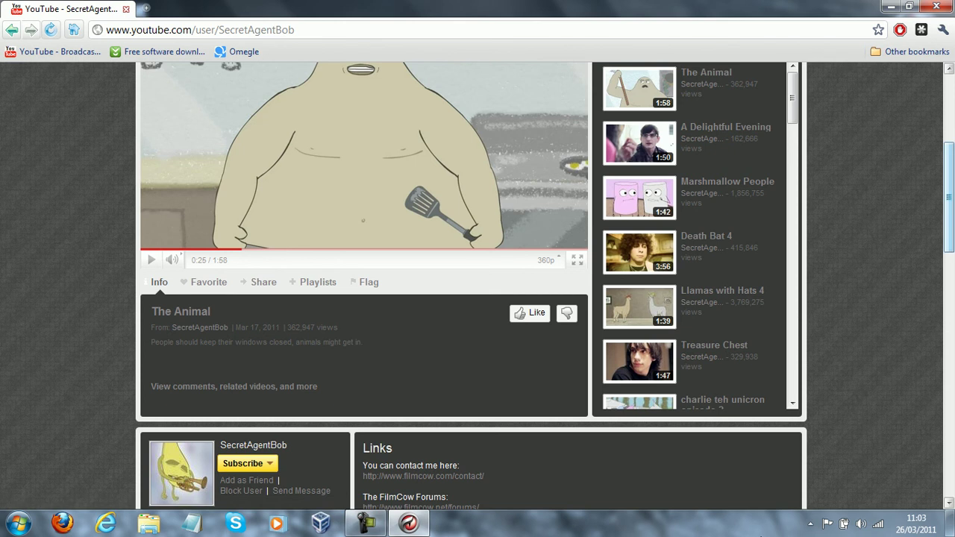
left_click(386, 526)
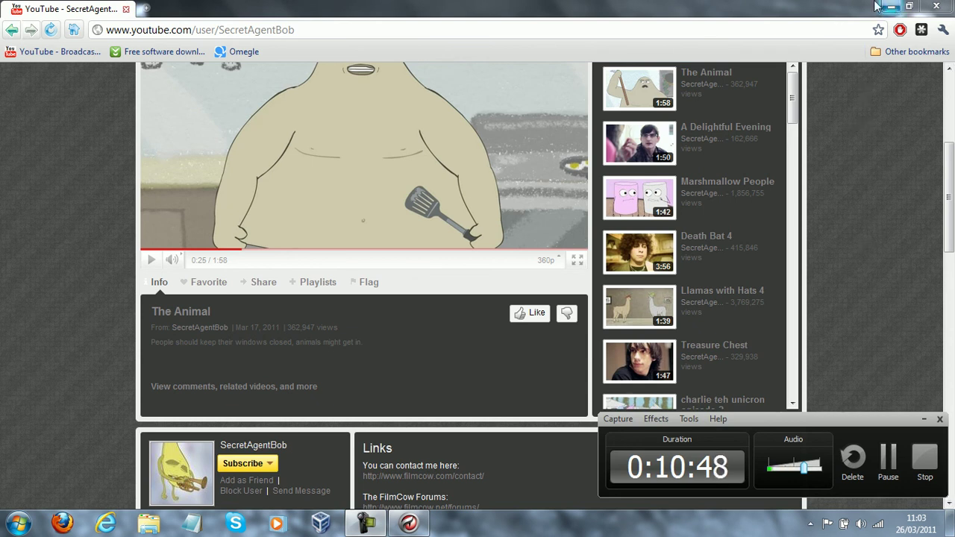
left_click(922, 422)
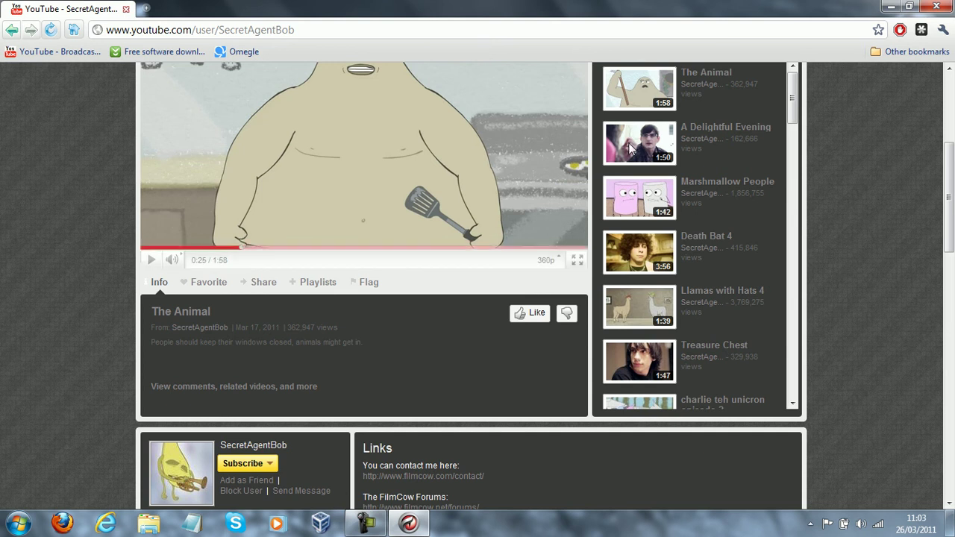
Step: Close the browser and relaunch Comodo Dragon from the desktop
left_click(936, 6)
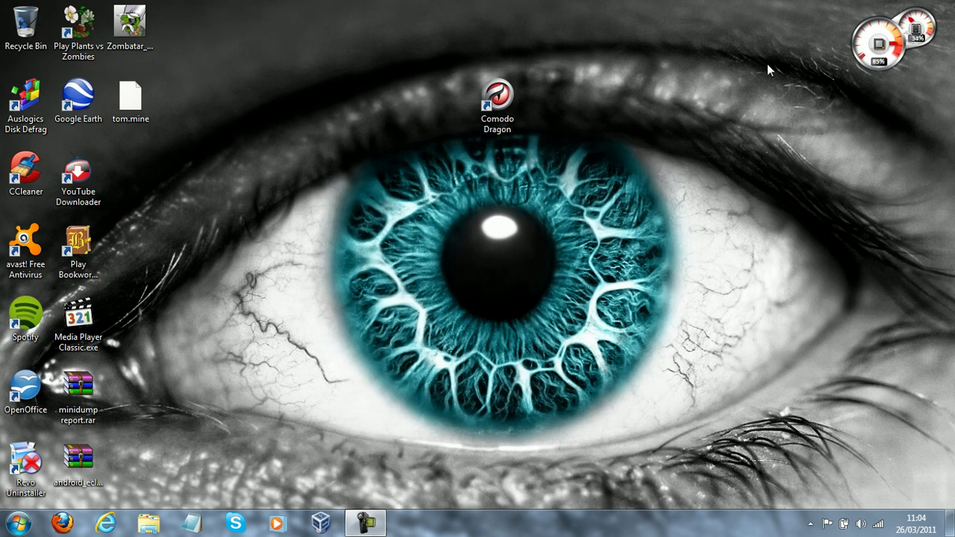
mouse_move(863, 42)
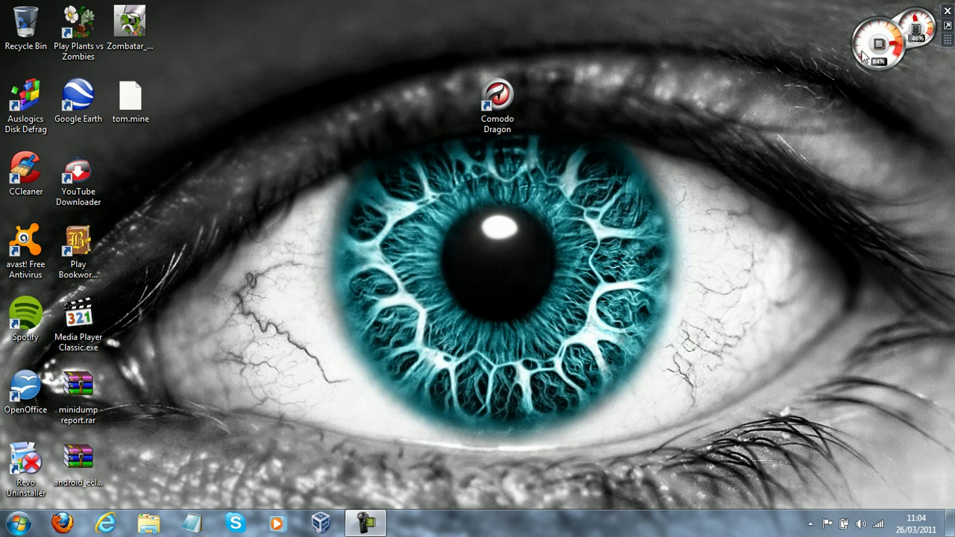
left_click(520, 91)
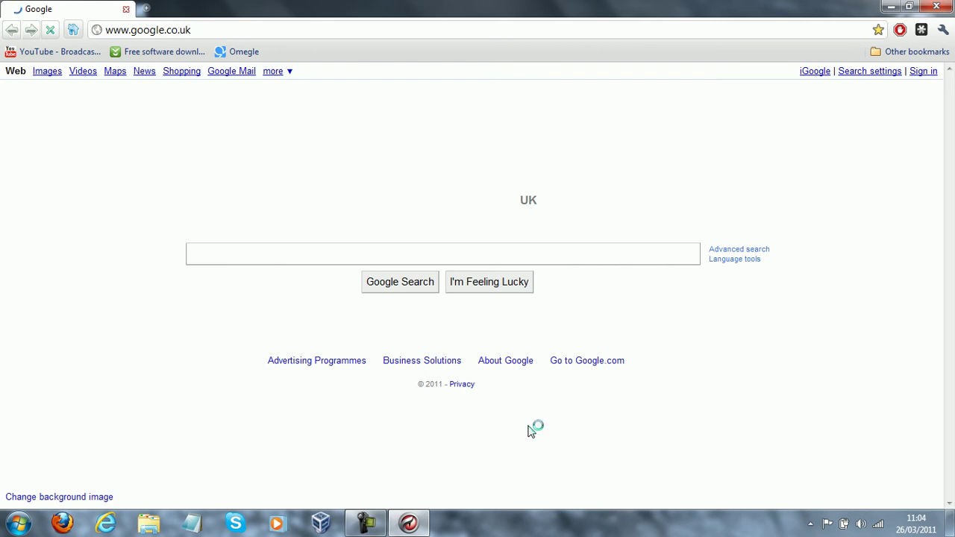
Step: Check the running processes in Windows Task Manager with the browser open, and close Task Manager
right_click(473, 525)
left_click(519, 478)
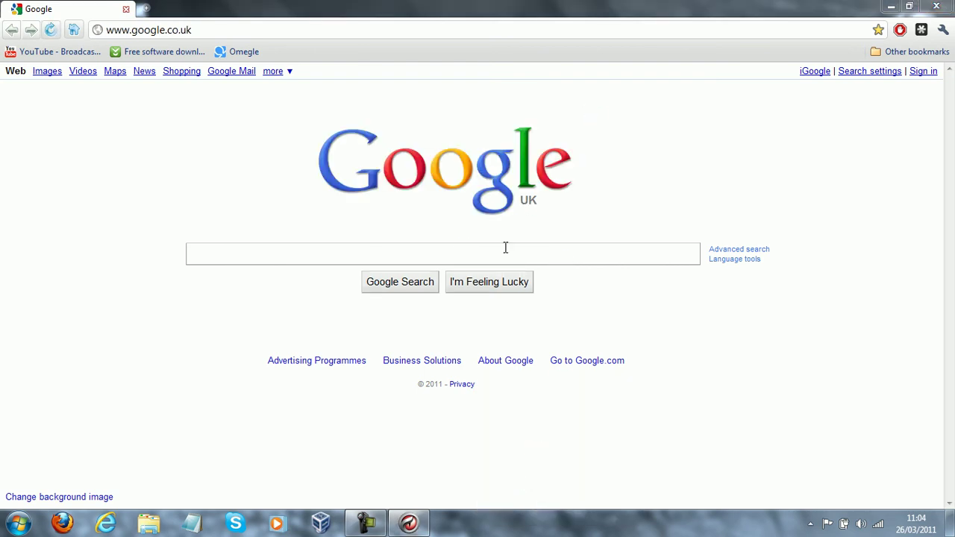
double_click(500, 6)
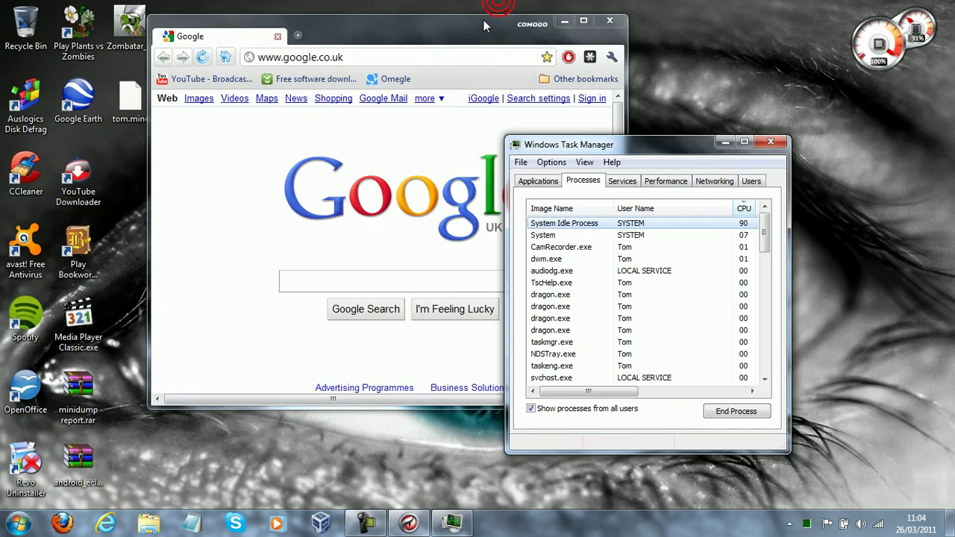
left_click(488, 24)
left_click(583, 21)
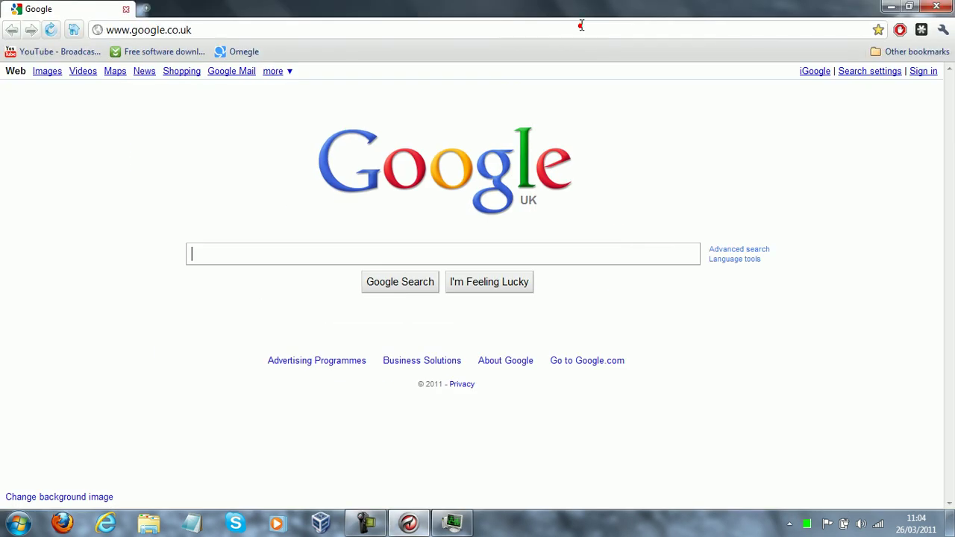
left_click(451, 510)
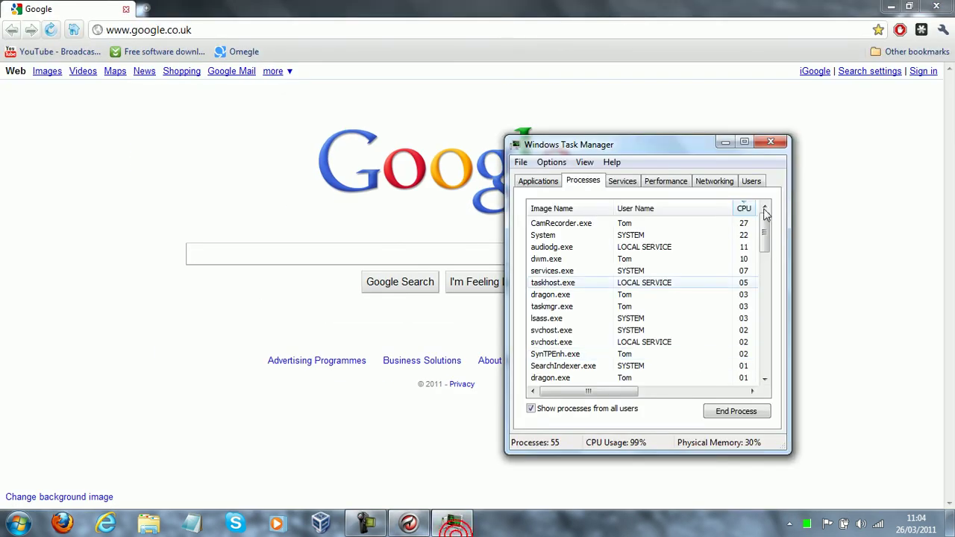
left_click(771, 142)
Step: Search the bookmarked YouTube site for "llamas with hats" and open the channel page of the first result's publisher
left_click(85, 52)
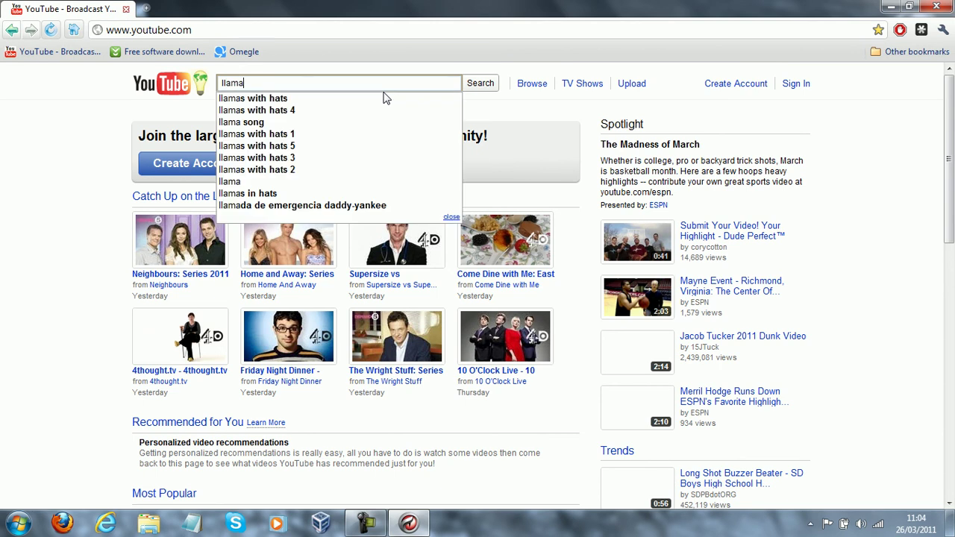
left_click(320, 100)
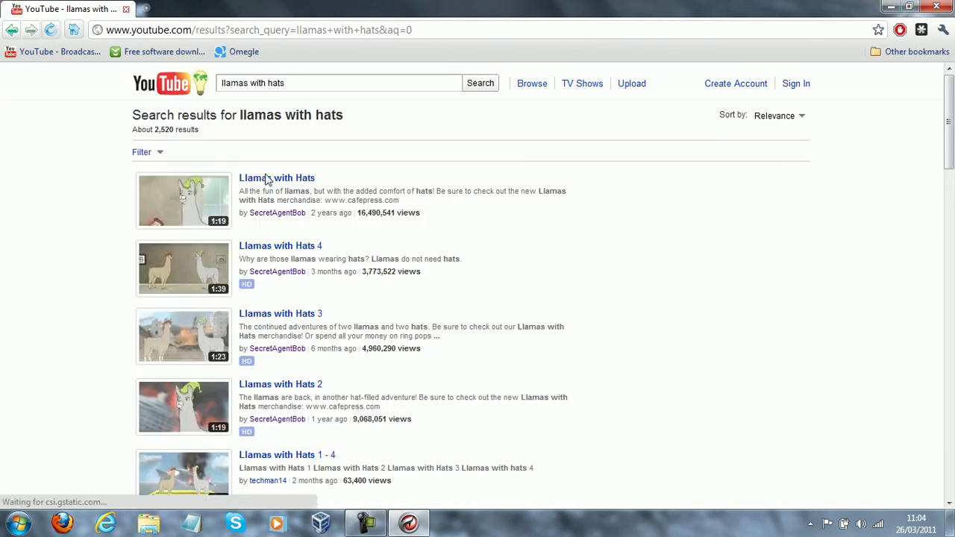
left_click(261, 213)
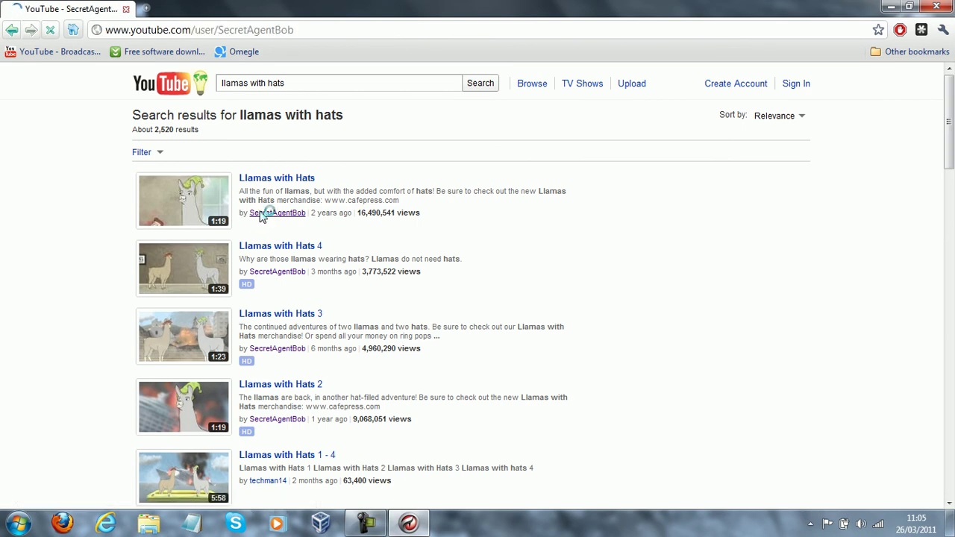
left_click(49, 31)
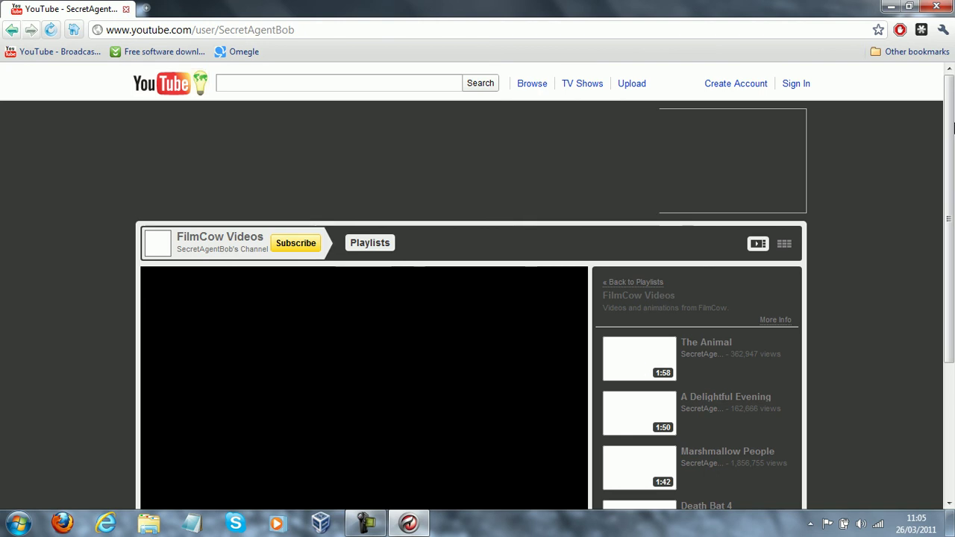
left_click_drag(952, 135, 952, 195)
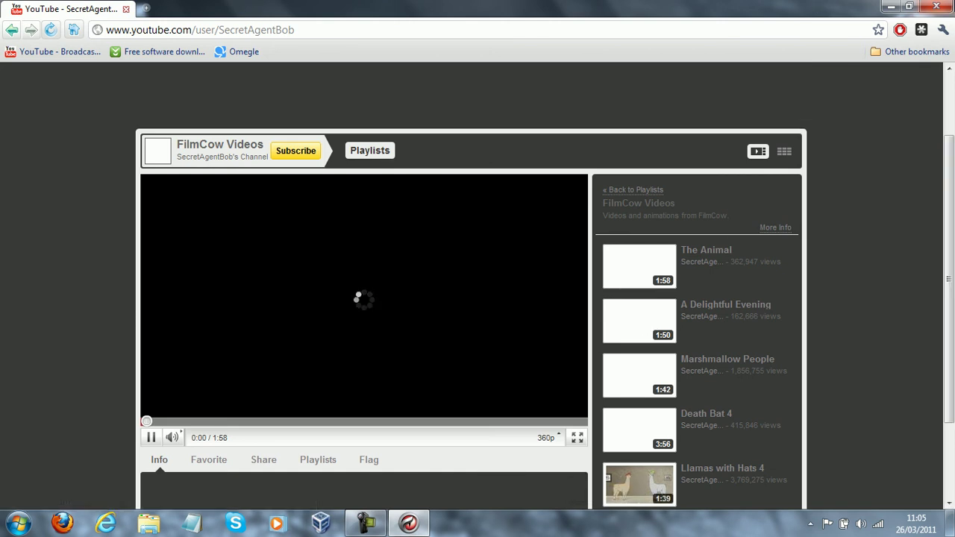
Step: Close the browser and move the Comodo Dragon desktop shortcut closer to the other desktop icons
left_click(936, 6)
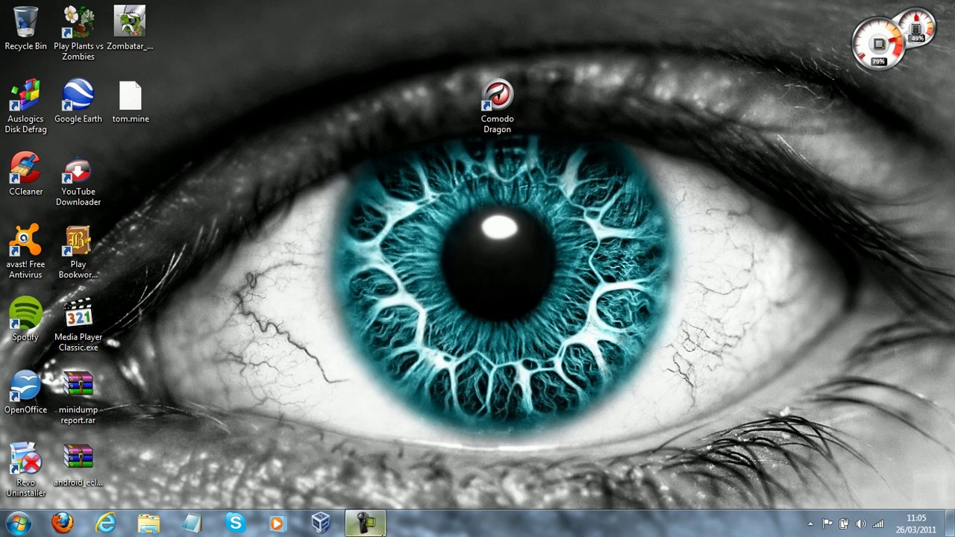
left_click(365, 523)
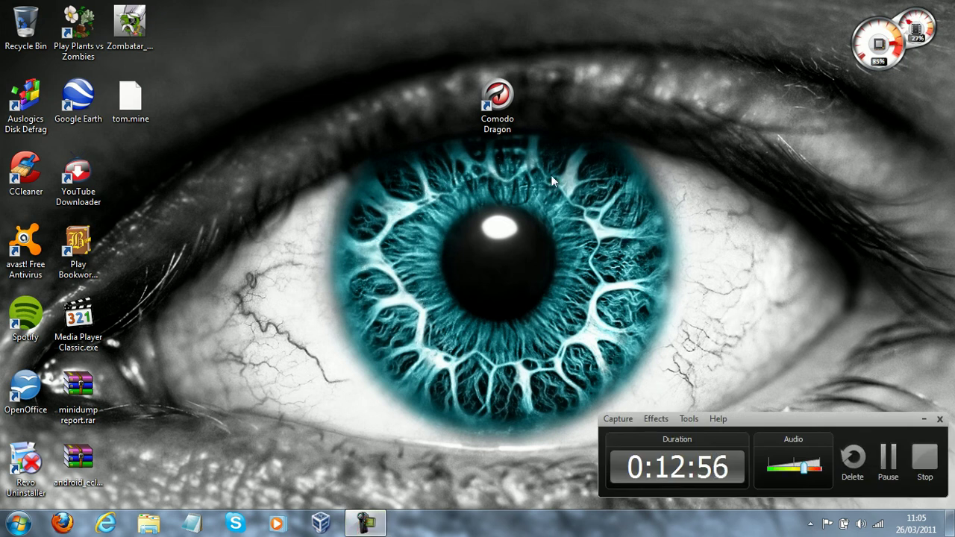
left_click(499, 112)
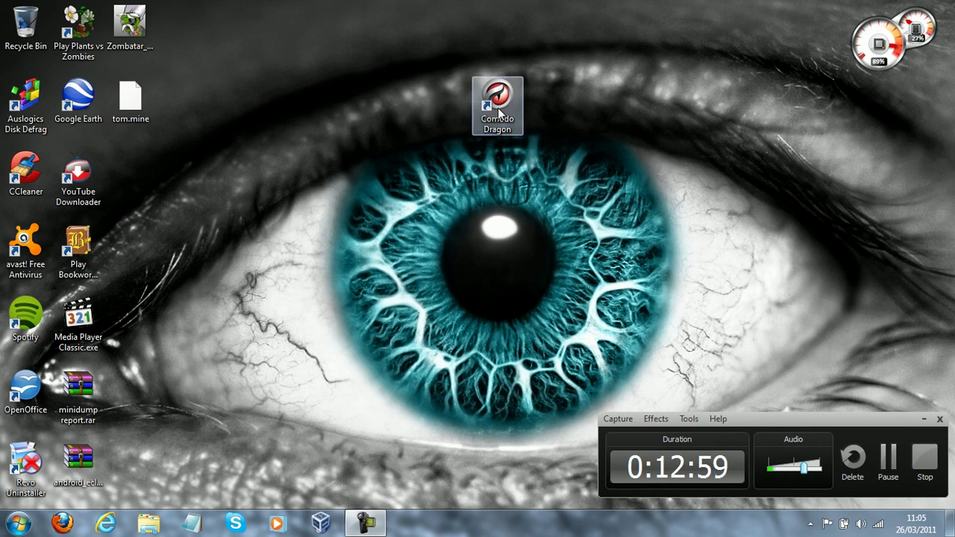
left_click(499, 111)
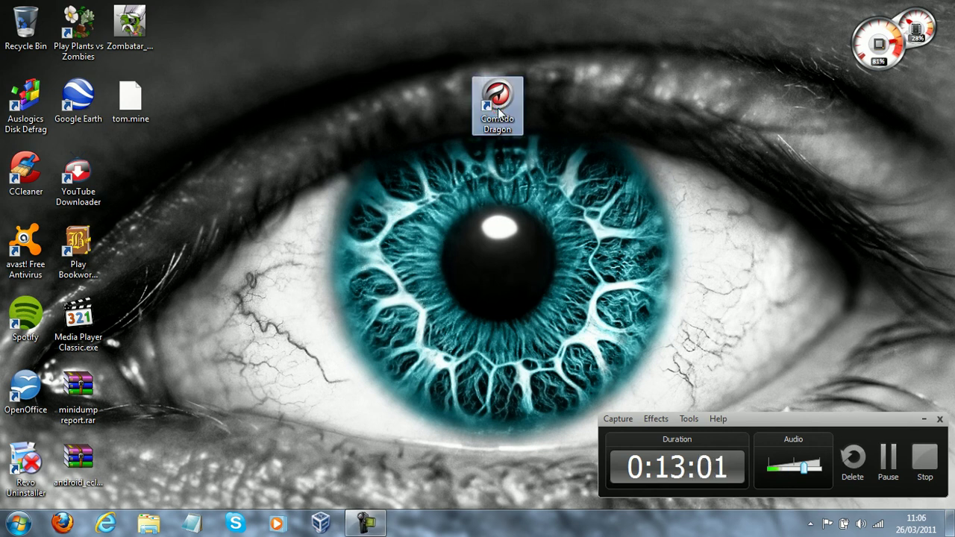
left_click_drag(499, 112, 291, 178)
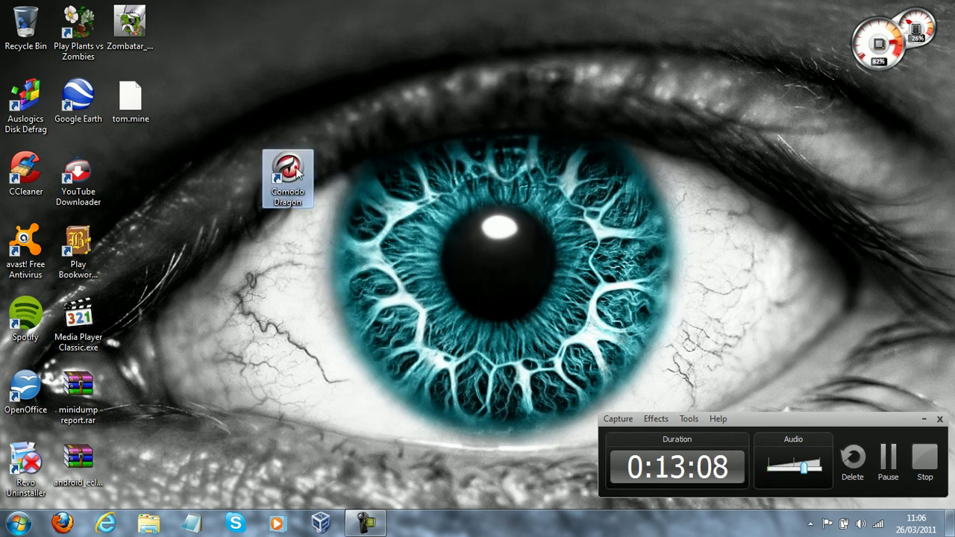
left_click(256, 58)
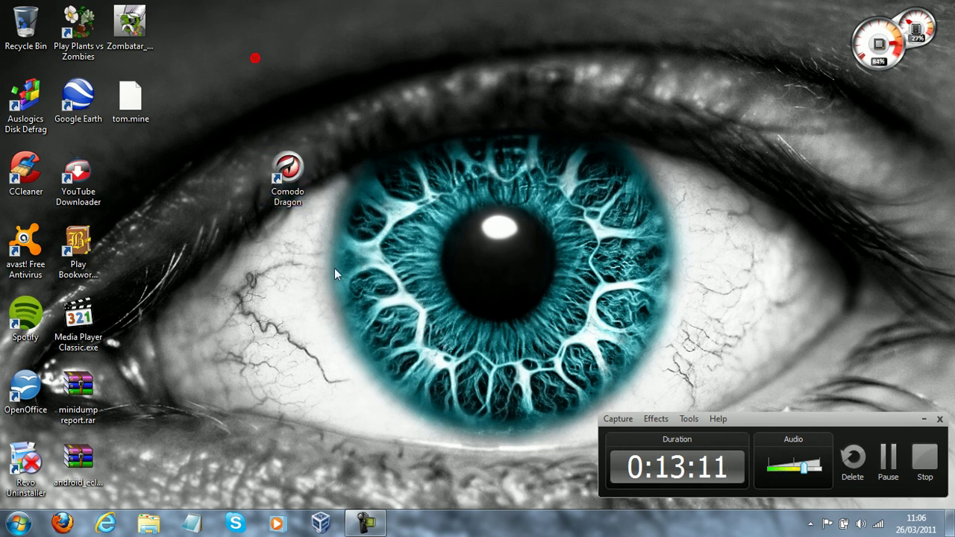